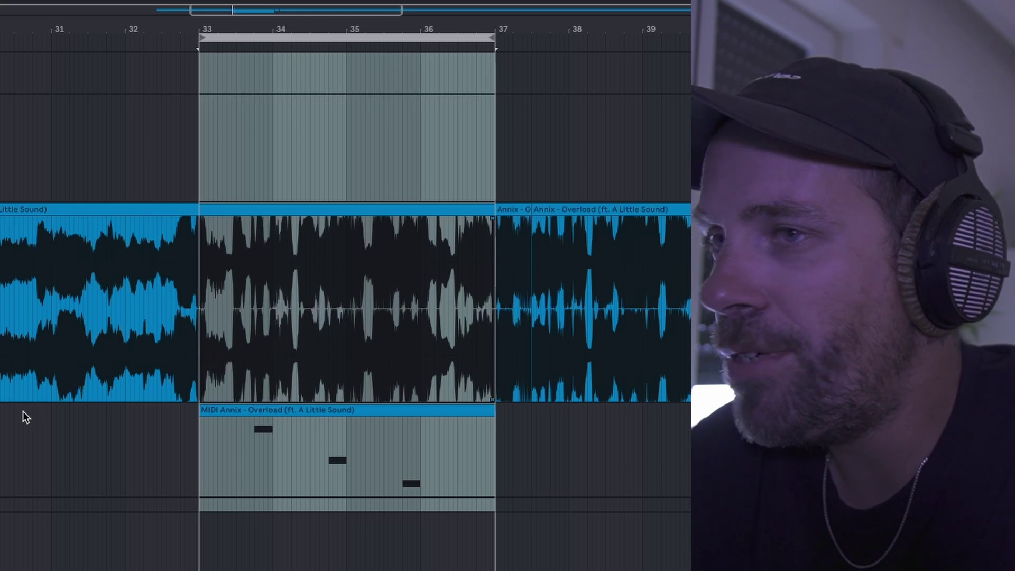
- Clear the time selection over bars 33–37, keeping the loop region around the MIDI clip
key("Escape")
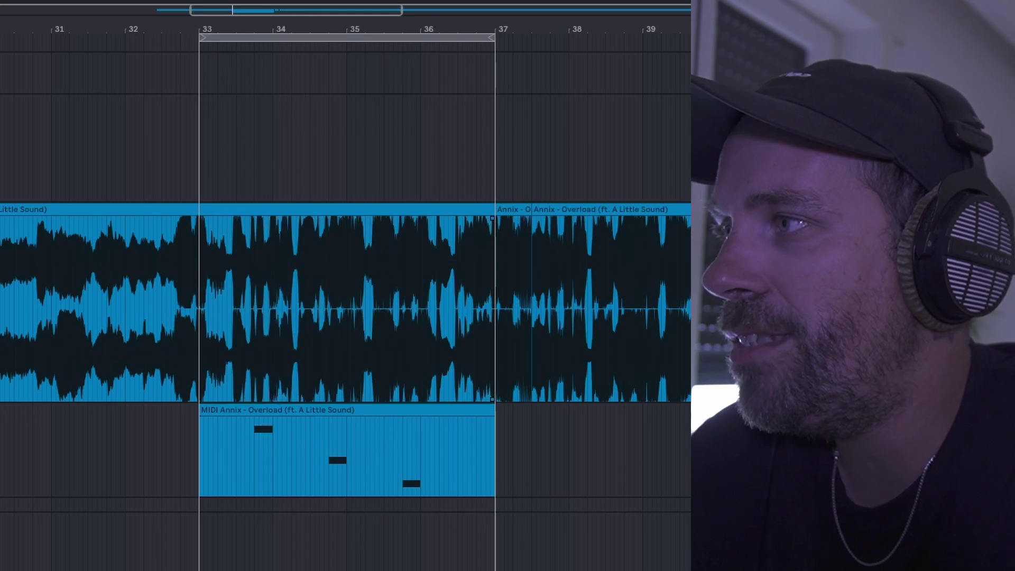
- Play the arrangement looping over bars 33–37 from just before bar 33
key("space")
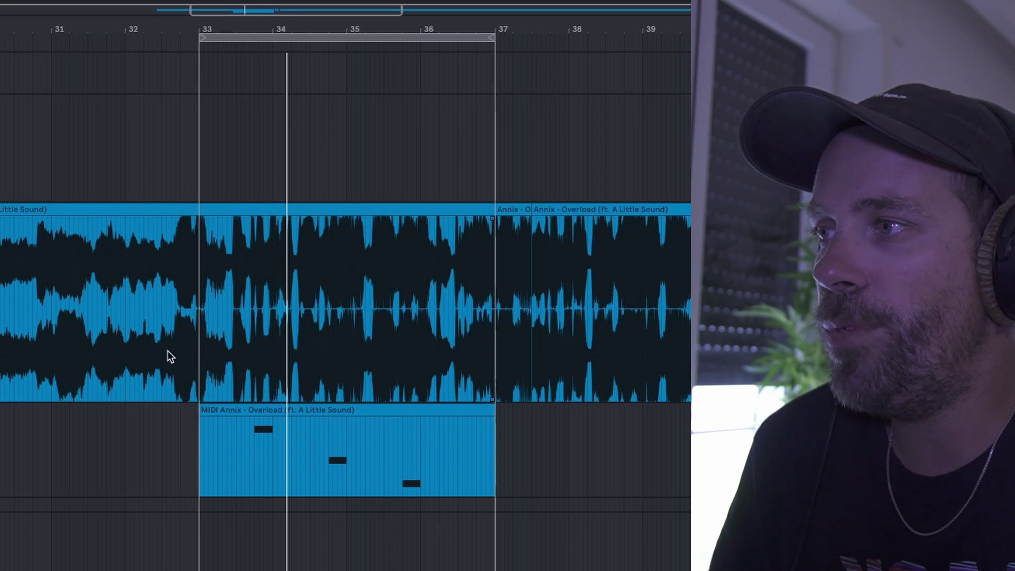
left_click(98, 351)
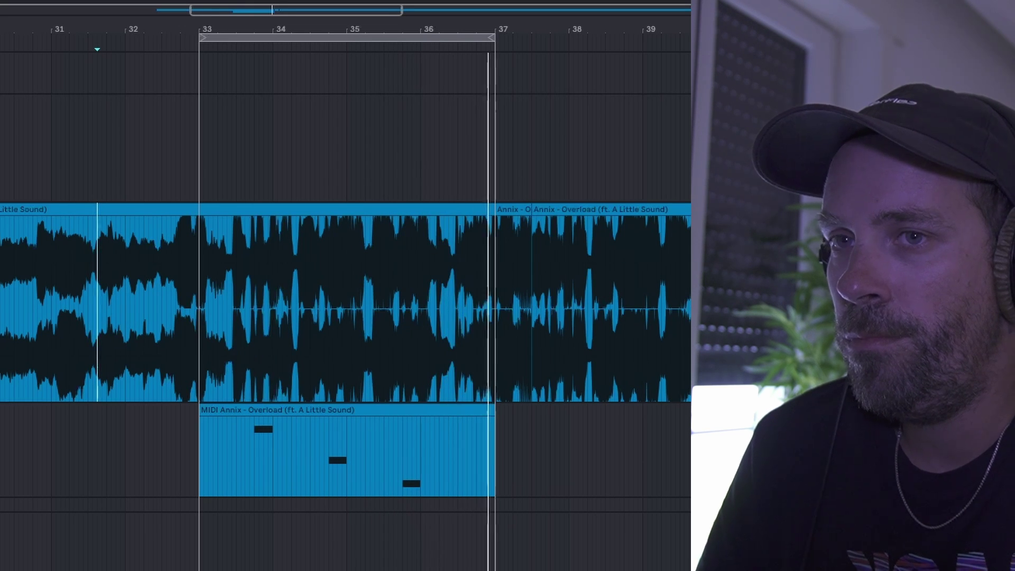
key("Down")
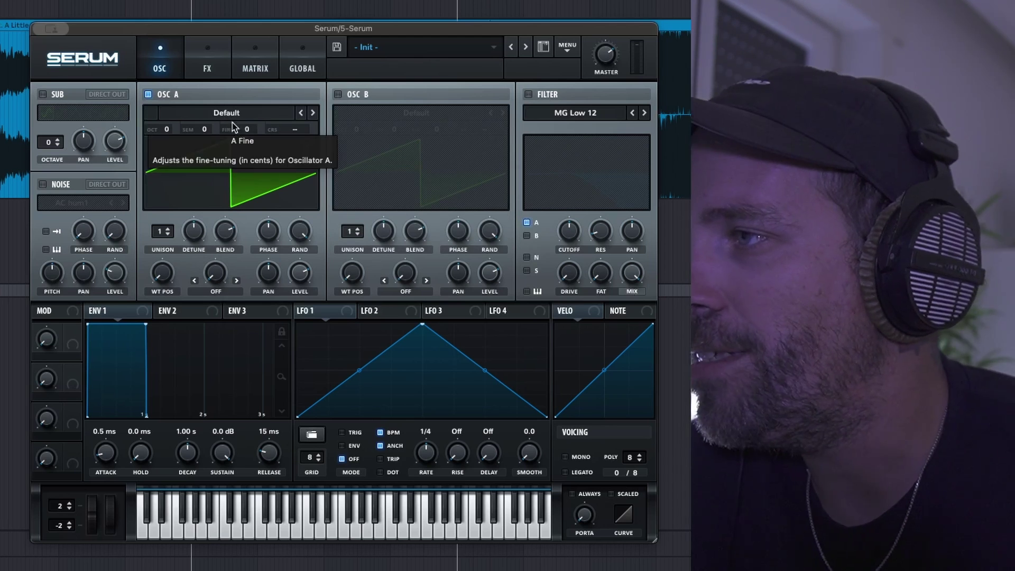
- Load the Basic Shapes sine into oscillator A at octave +1, and enable oscillator B
left_click(228, 117)
mouse_move(236, 129)
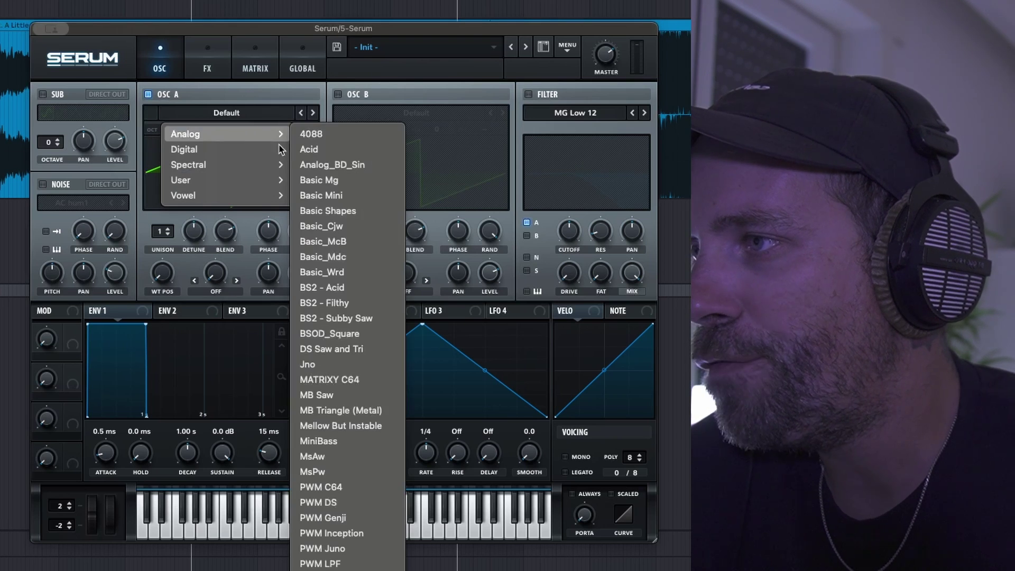
left_click(317, 210)
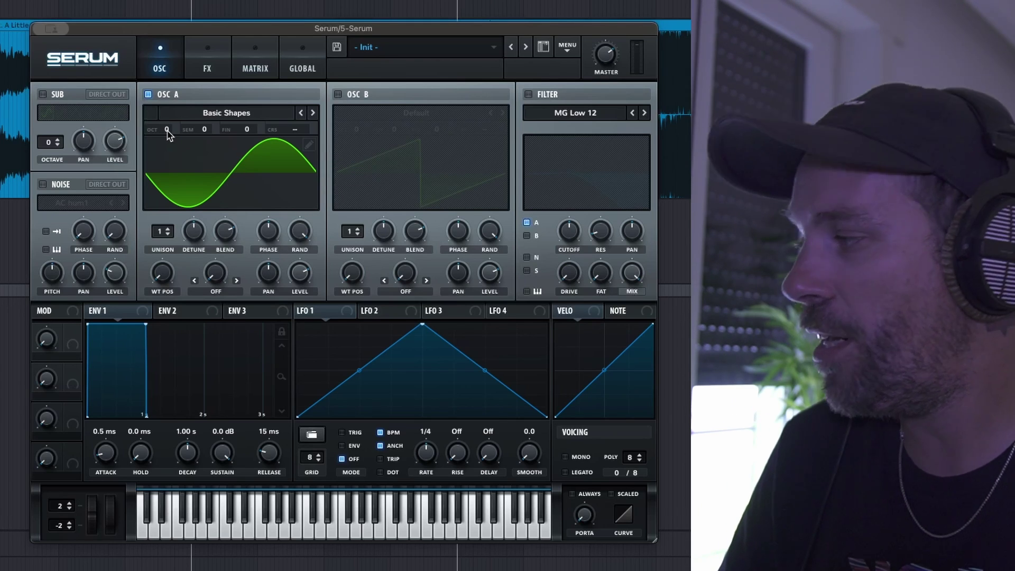
mouse_move(168, 135)
left_click_drag(169, 133, 174, 122)
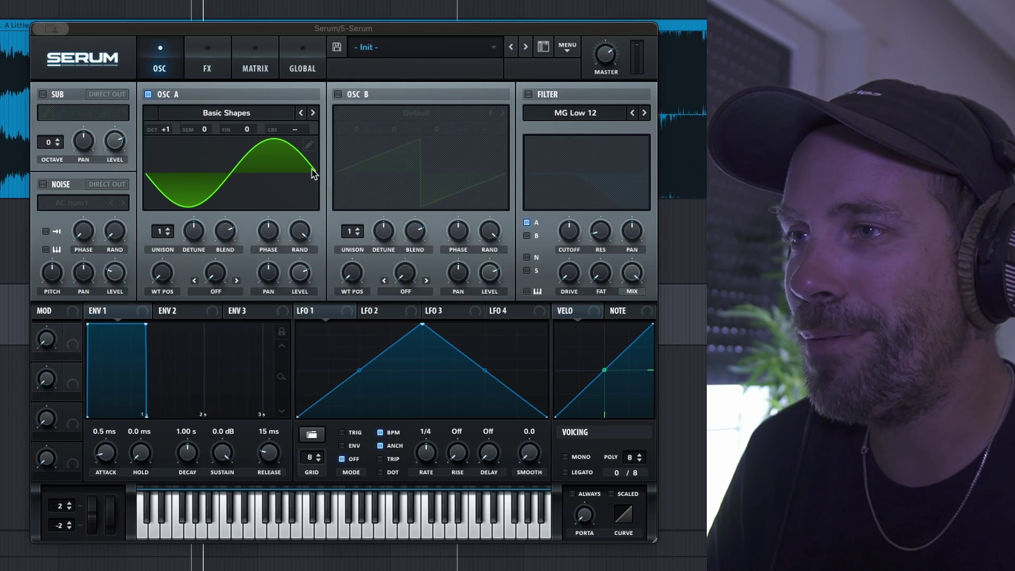
left_click(337, 95)
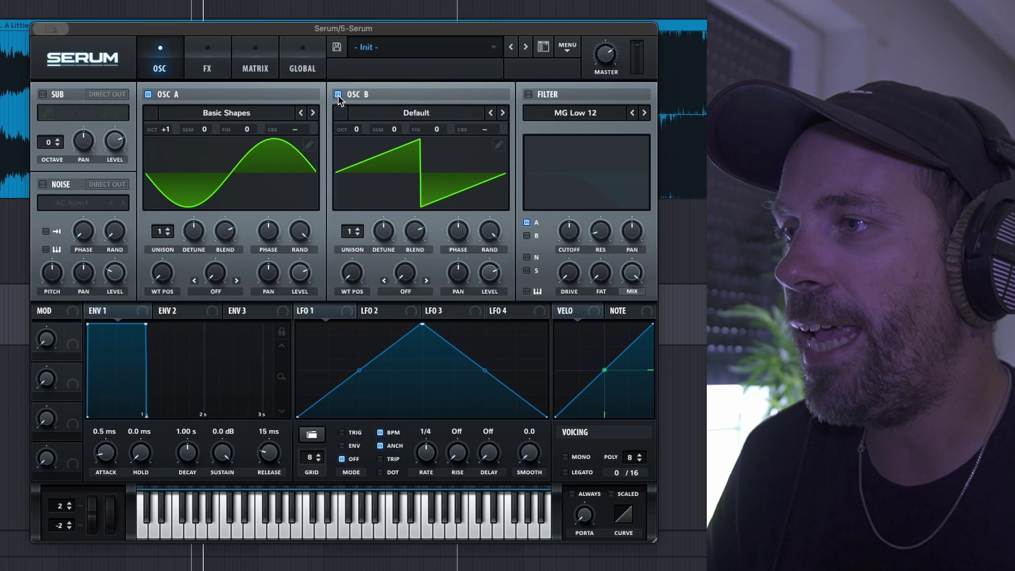
- Load the Ethos wavetable into oscillator B with wavetable position around 32
left_click(369, 119)
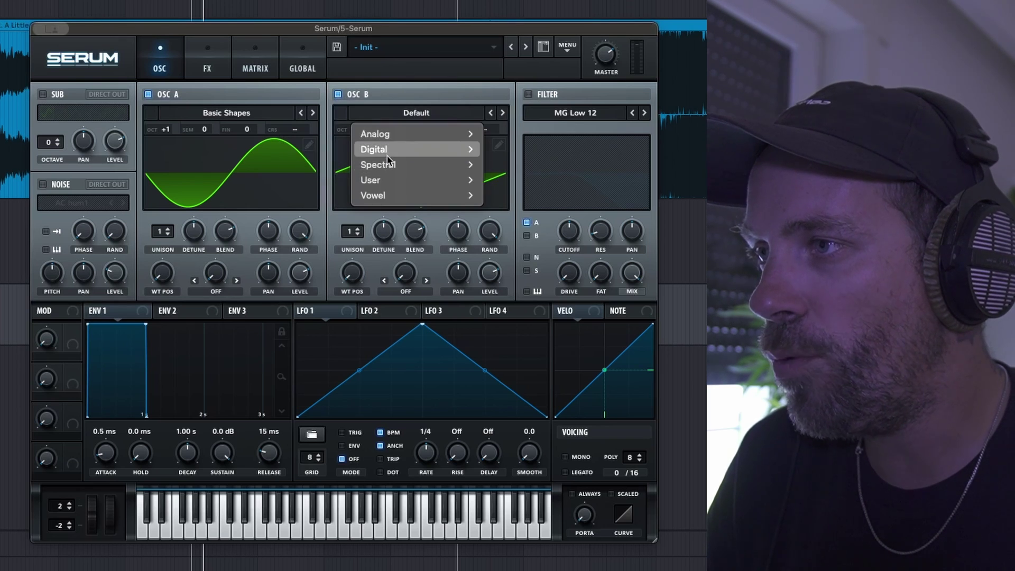
mouse_move(389, 154)
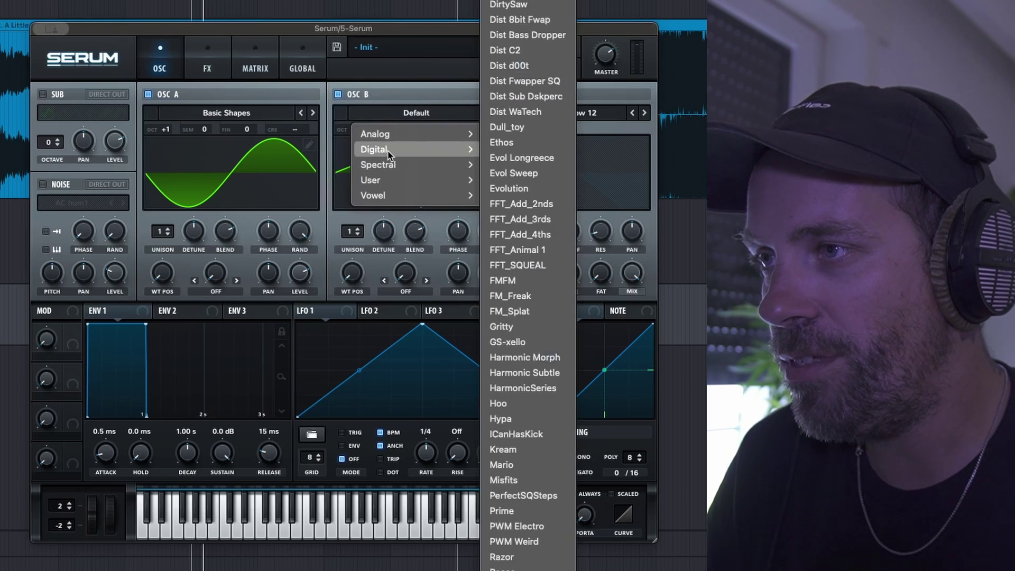
left_click(505, 142)
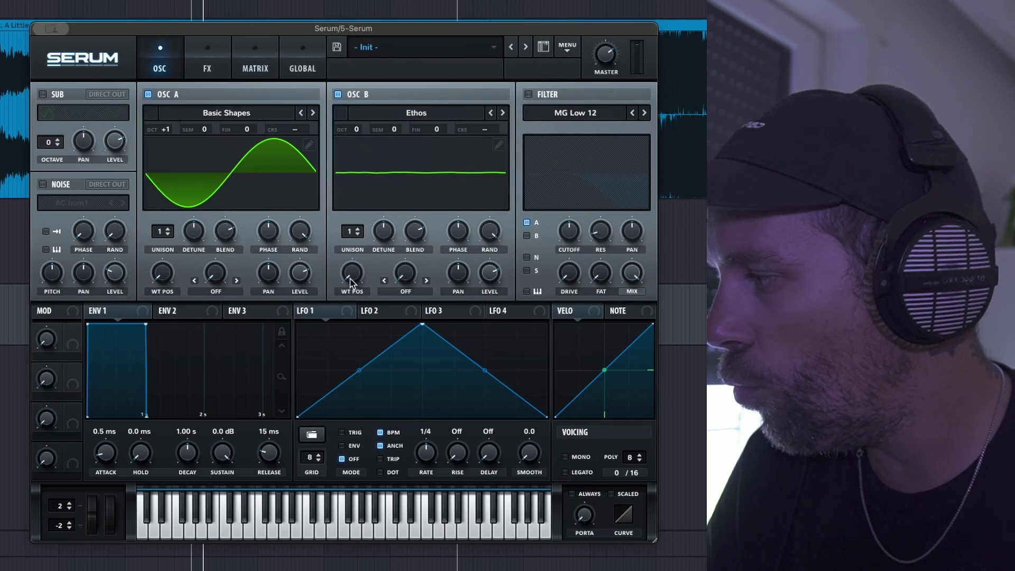
left_click_drag(350, 278, 340, 158)
left_click_drag(357, 275, 357, 279)
- Give oscillator B 2 unison voices with 0.15 detune and drop it to octave -2
left_click(357, 228)
left_click_drag(384, 238, 385, 257)
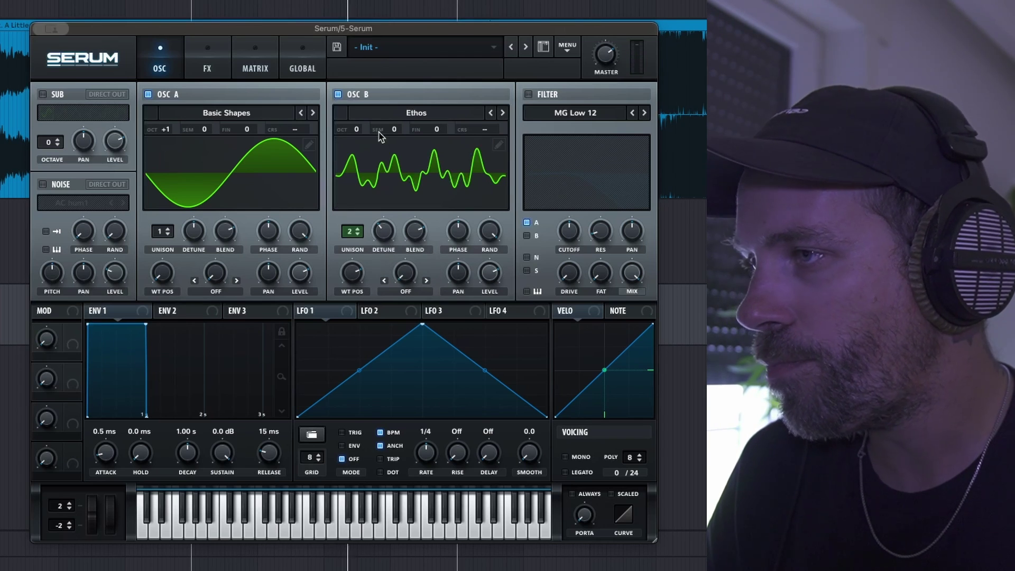
left_click_drag(360, 132, 362, 180)
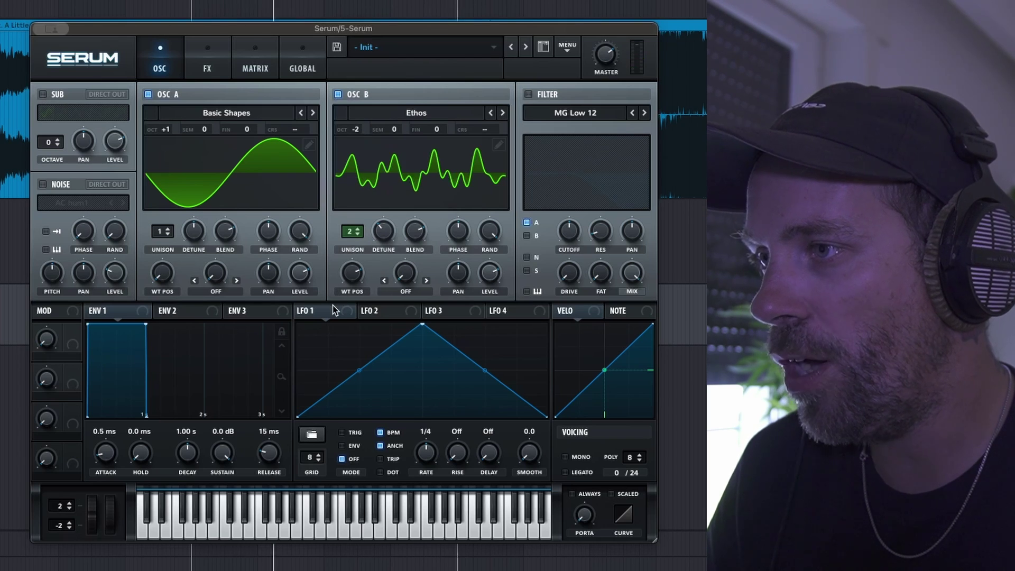
- Set oscillator A's warp to FM (FROM B) at 43%
left_click(225, 295)
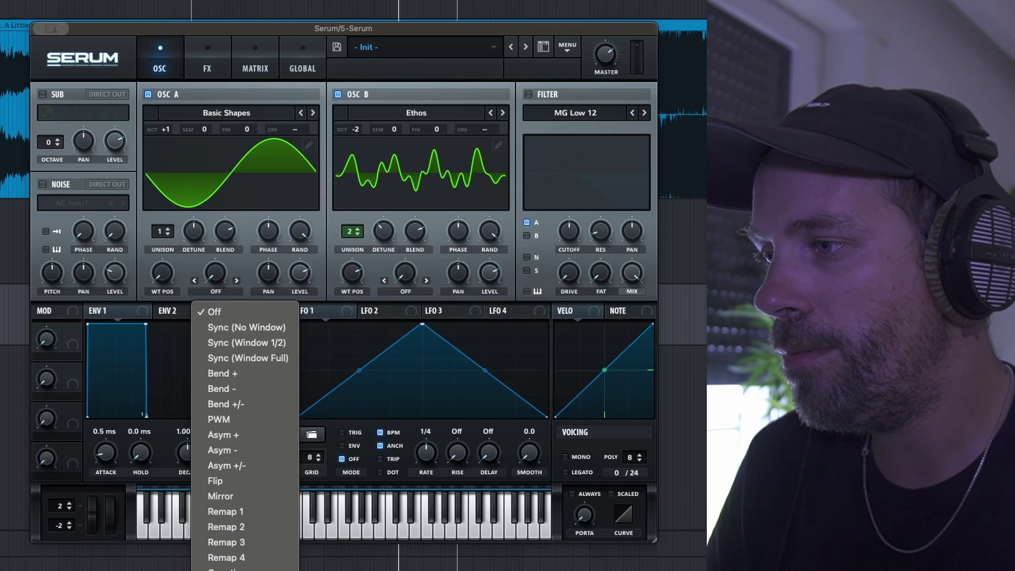
left_click(219, 568)
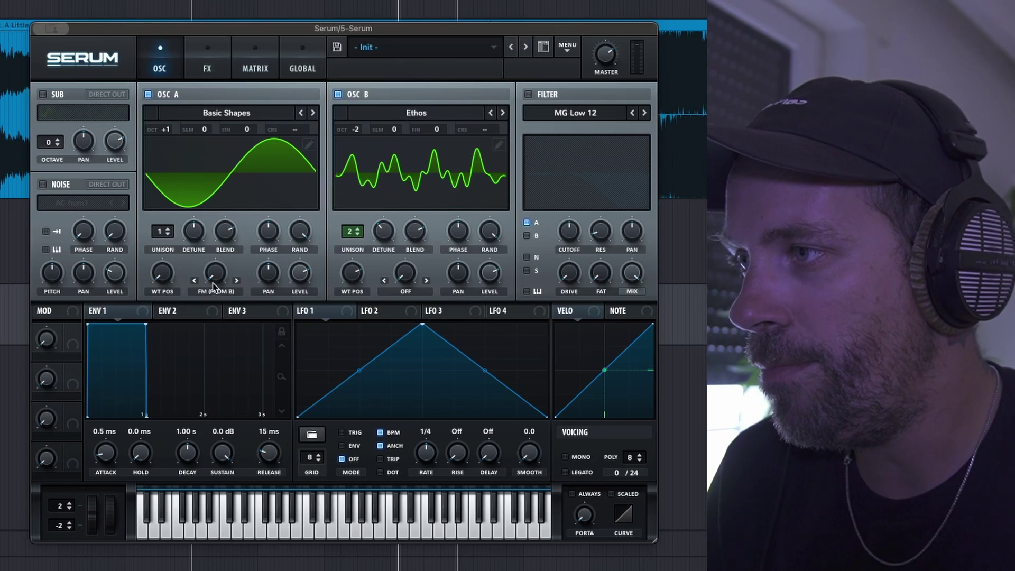
mouse_move(212, 276)
left_click_drag(210, 258, 214, 220)
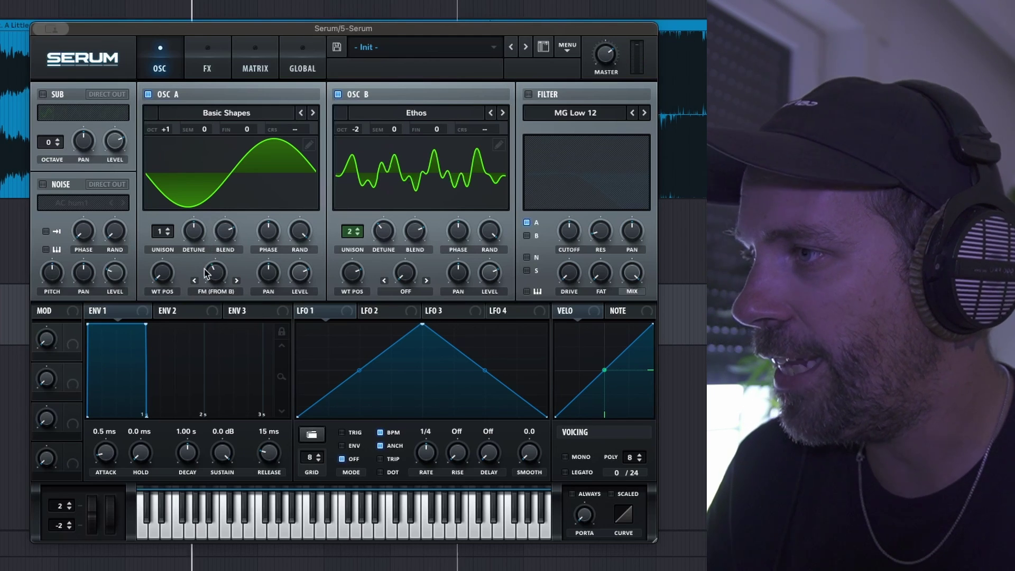
left_click_drag(210, 280, 215, 274)
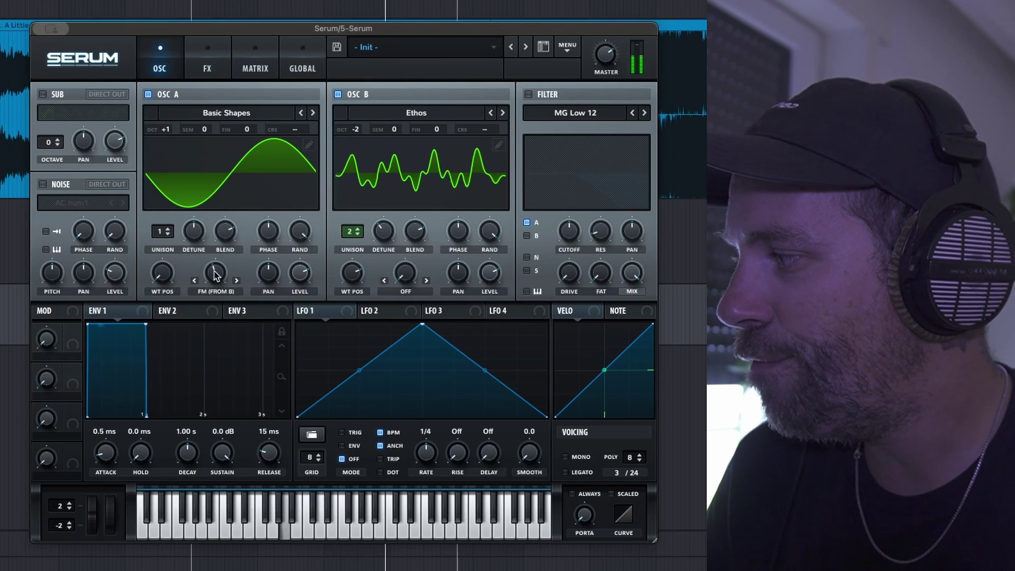
- Set oscillator B's warp to Bend +/- at 77%
left_click(405, 290)
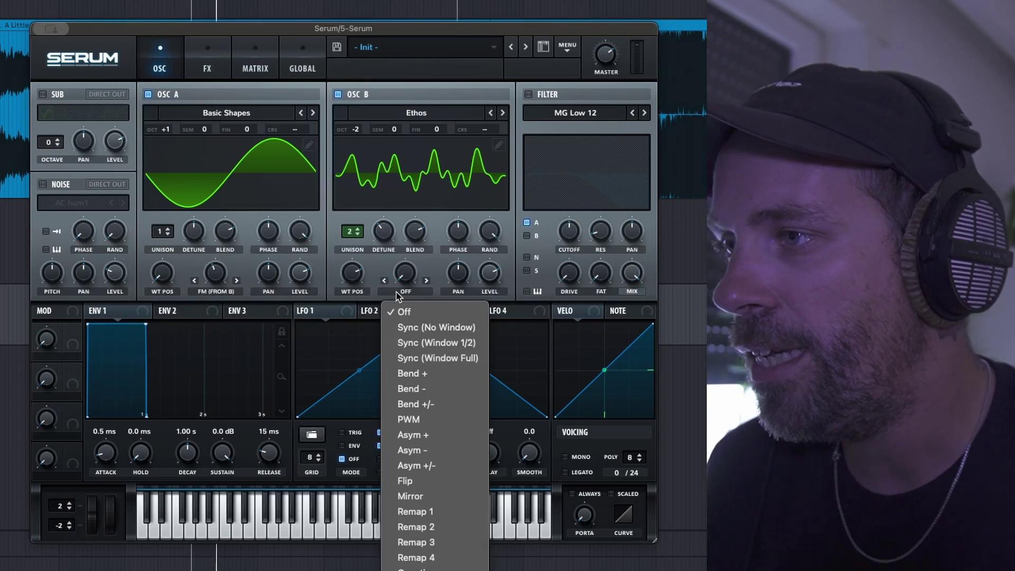
left_click(441, 404)
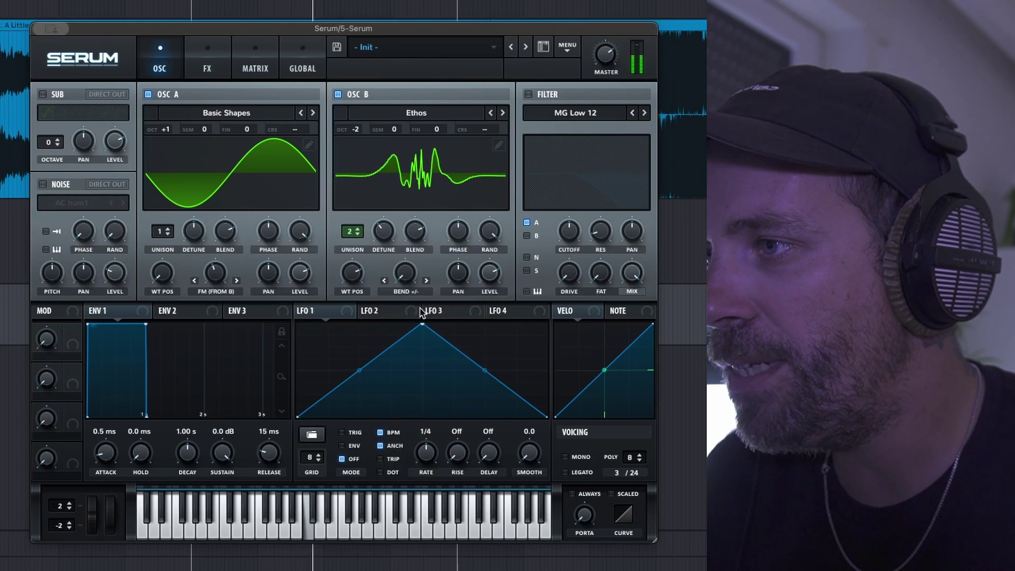
left_click_drag(405, 273, 409, 201)
left_click_drag(404, 281, 414, 335)
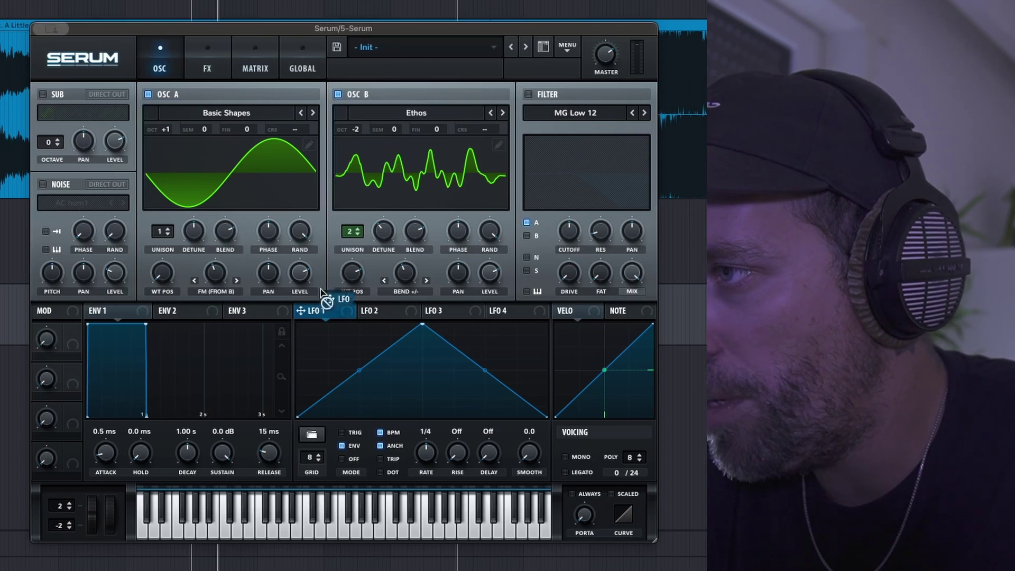
- Route LFO 1 to both oscillator levels and shape it with an early peak and concave decay
left_click_drag(323, 292, 299, 268)
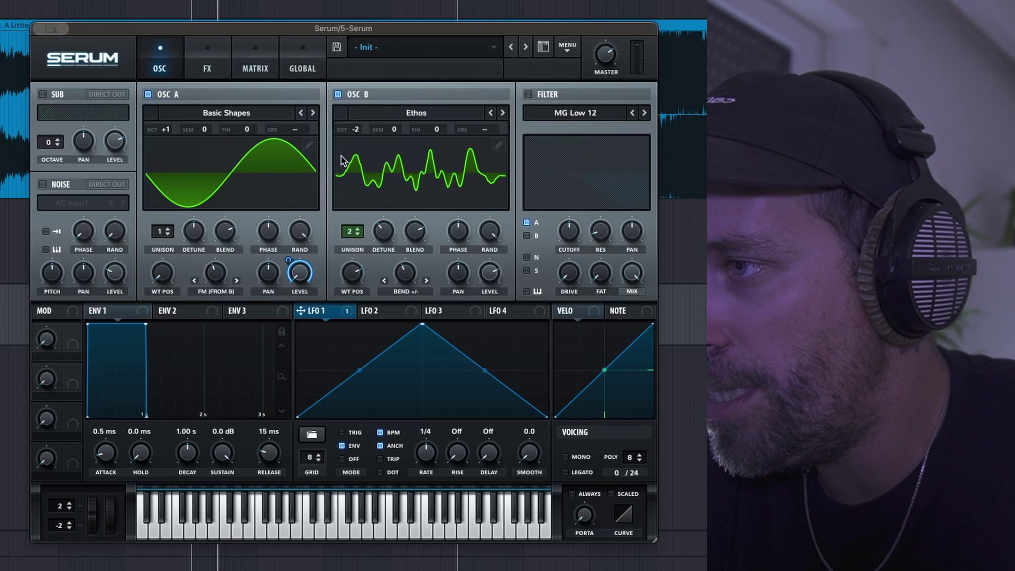
mouse_move(300, 310)
left_mouse_down()
mouse_move(539, 274)
mouse_move(489, 274)
left_mouse_up()
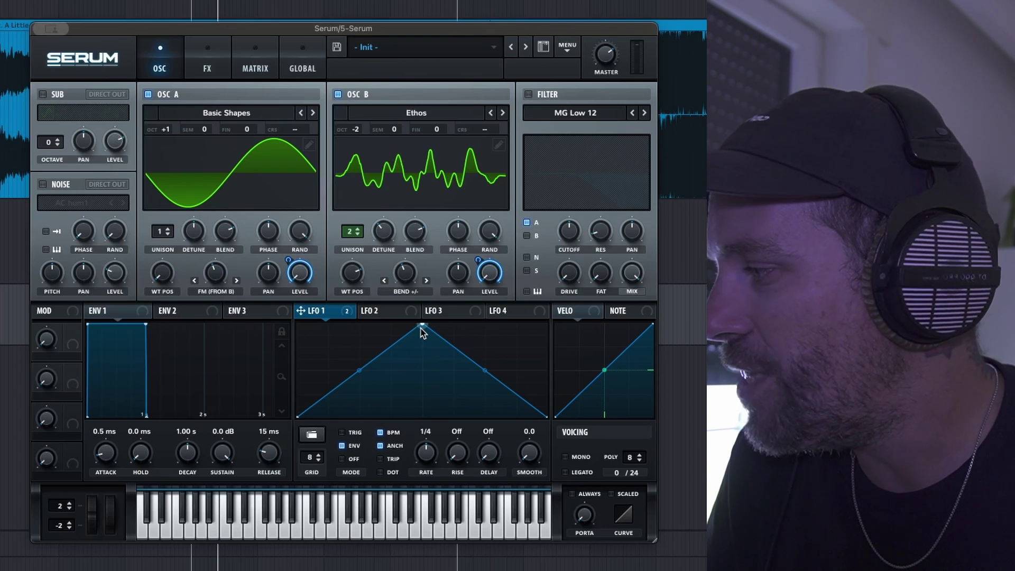
left_click_drag(421, 327, 377, 367)
double_click(370, 340)
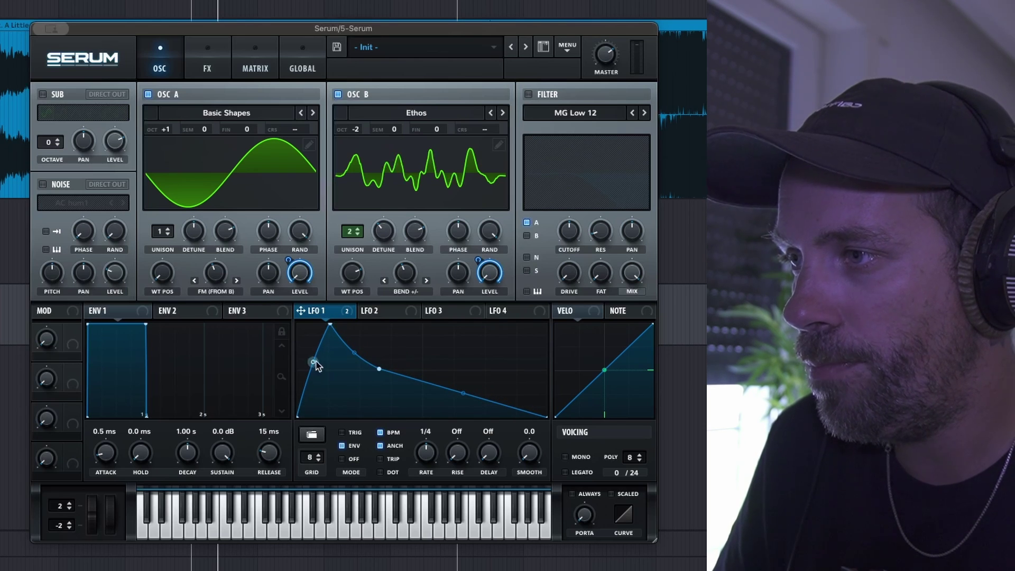
left_click_drag(463, 392, 465, 415)
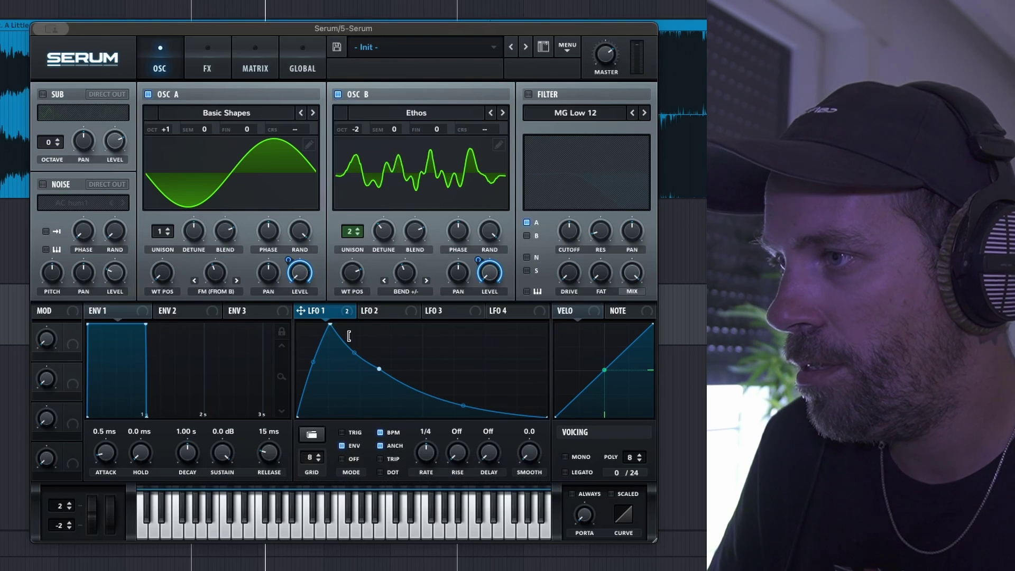
- Refine LFO 1 with a steeper attack, extra tail points and a higher-bulging decay
left_click_drag(331, 327, 311, 324)
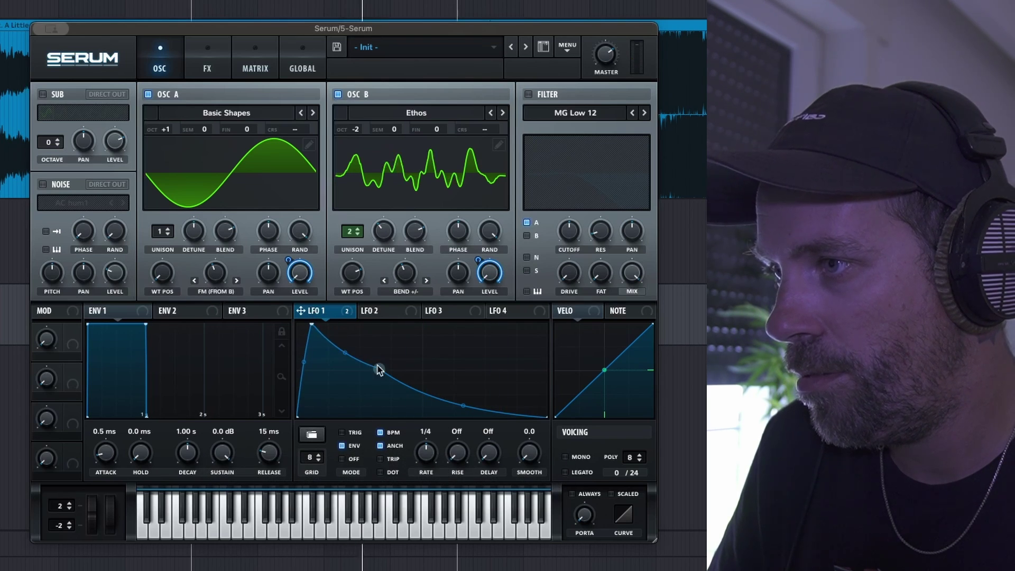
double_click(398, 358)
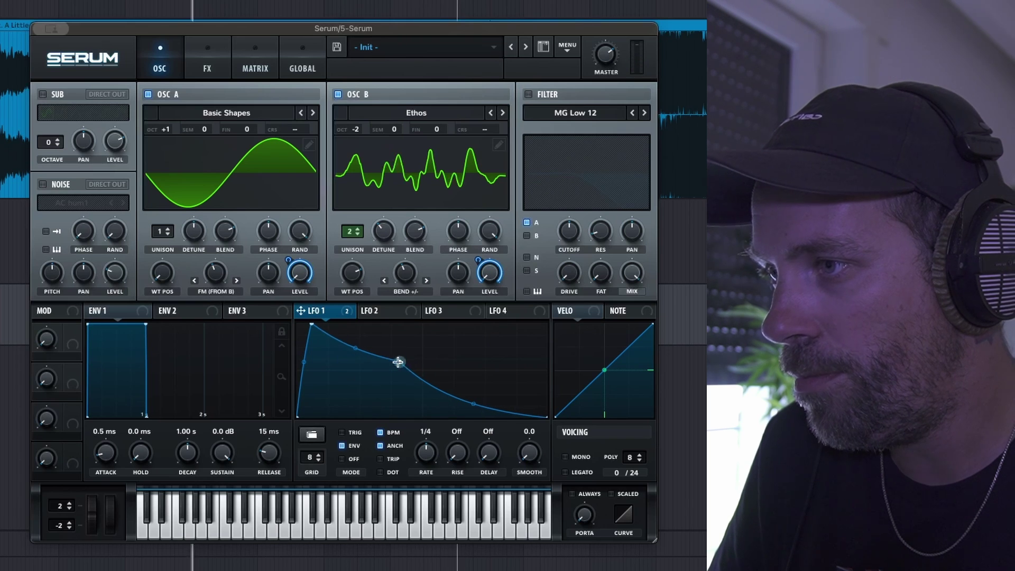
left_click_drag(398, 357, 386, 366)
left_click_drag(466, 401, 522, 403)
double_click(532, 405)
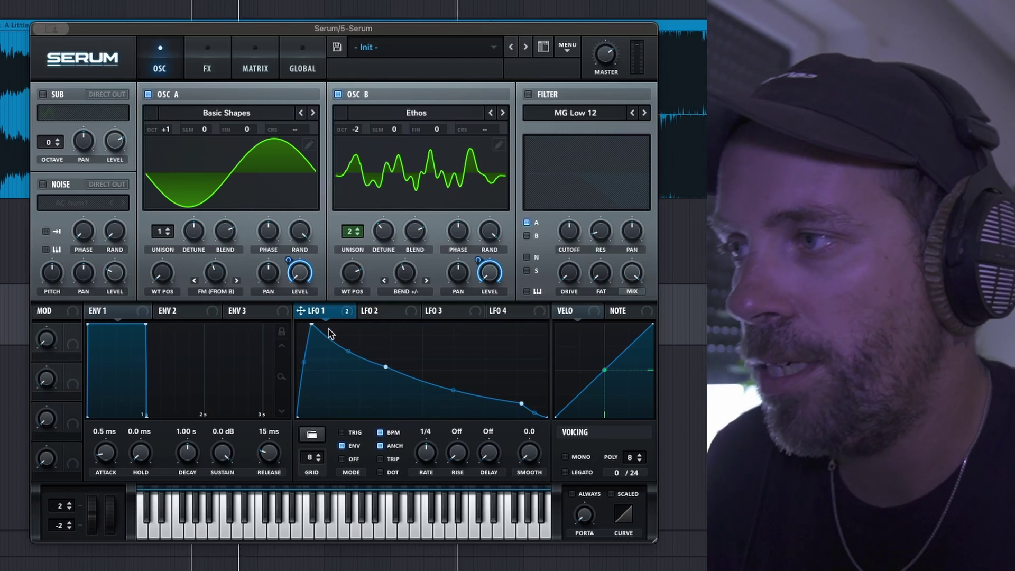
left_click_drag(316, 329, 321, 328)
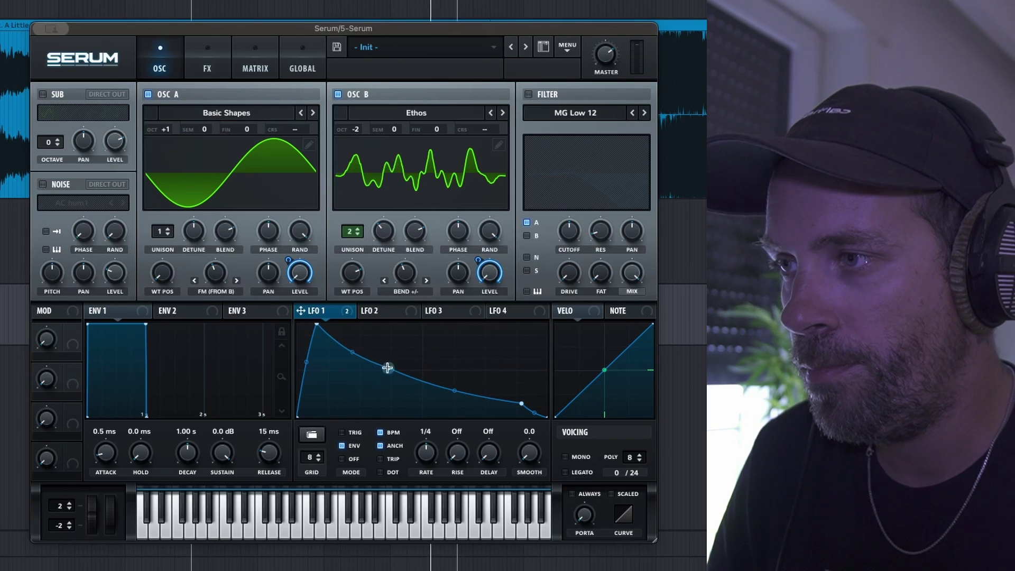
mouse_move(388, 368)
left_mouse_down()
mouse_move(391, 350)
mouse_move(386, 360)
left_mouse_up()
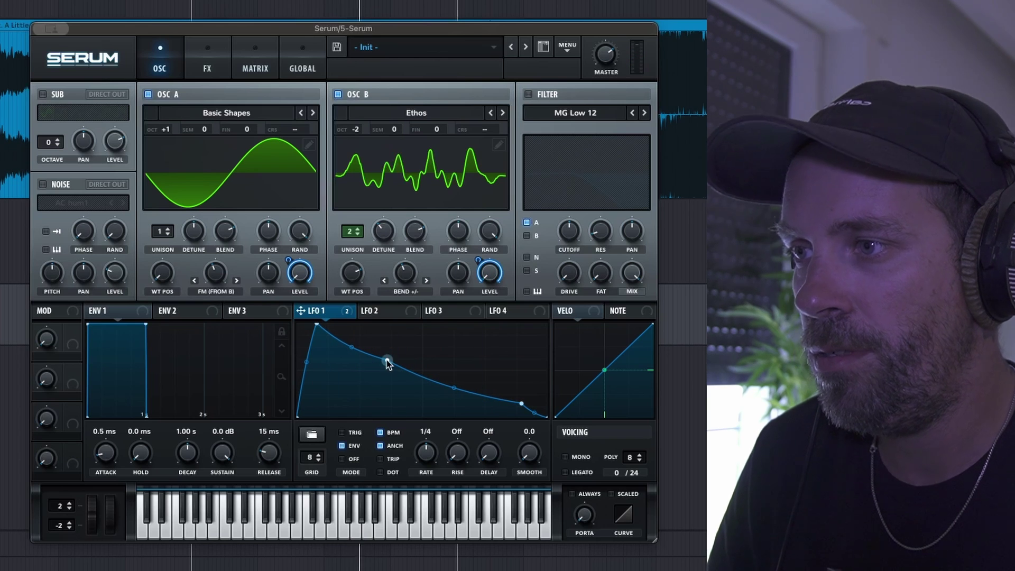
- Enable the MG Low 12 filter with LFO 1 modulating its cutoff, and fine-tune an LFO point
left_click(532, 95)
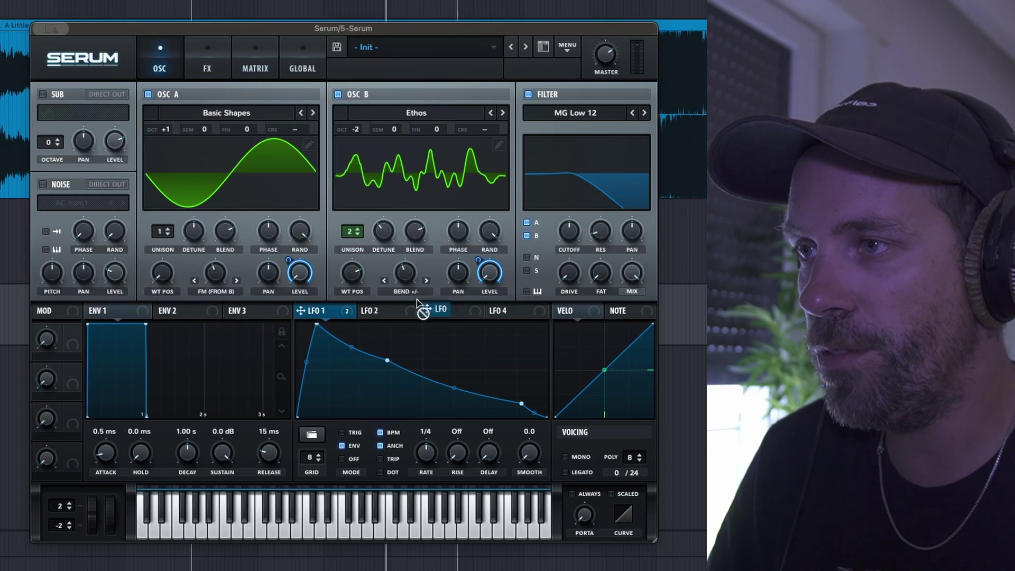
left_click_drag(417, 303, 565, 238)
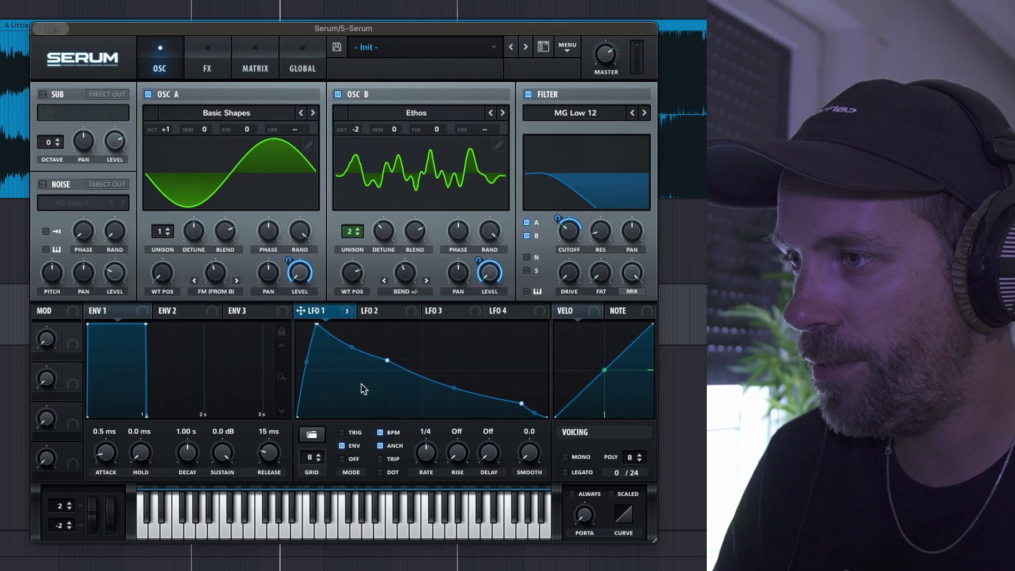
left_click_drag(383, 365, 390, 368)
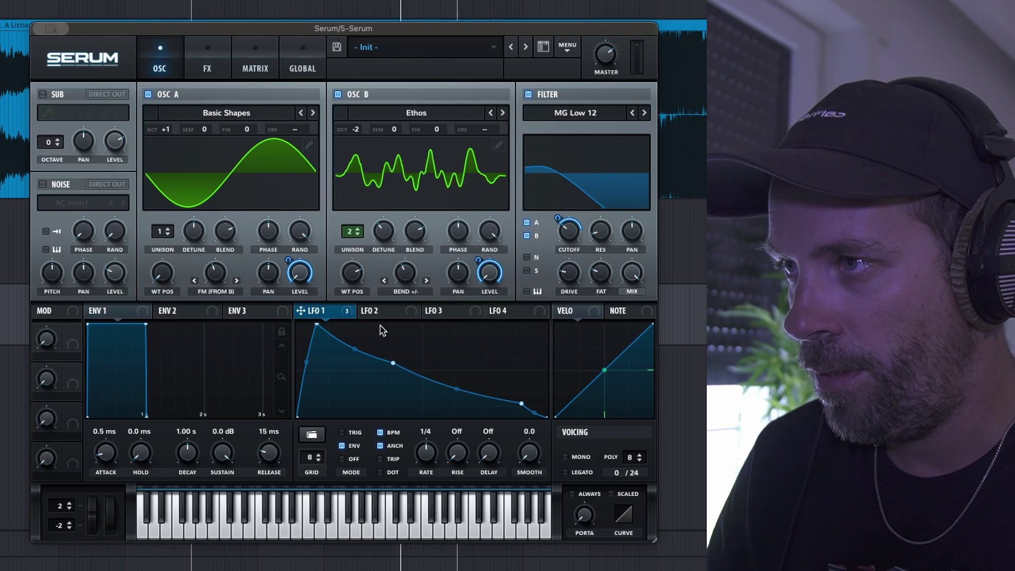
mouse_move(361, 310)
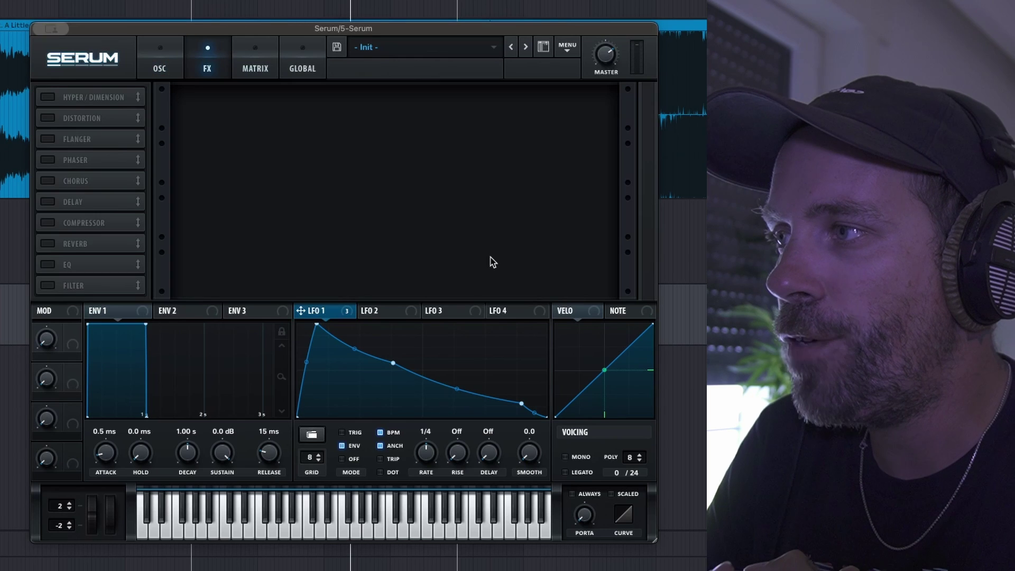
- Enable Tube distortion with LFO 1 modulating its drive at raised depth, then enable chorus
left_click(68, 119)
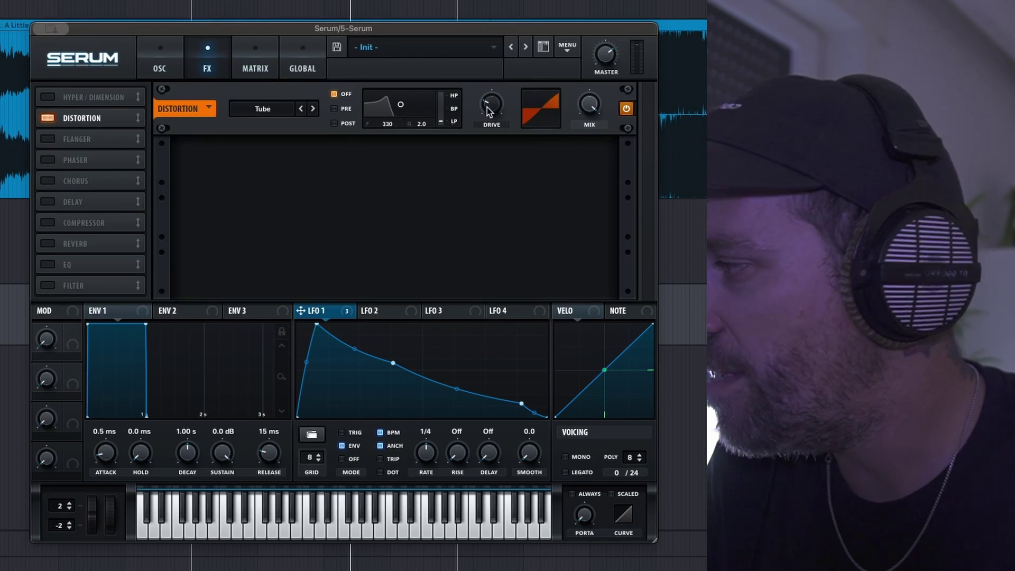
left_click_drag(300, 310, 491, 106)
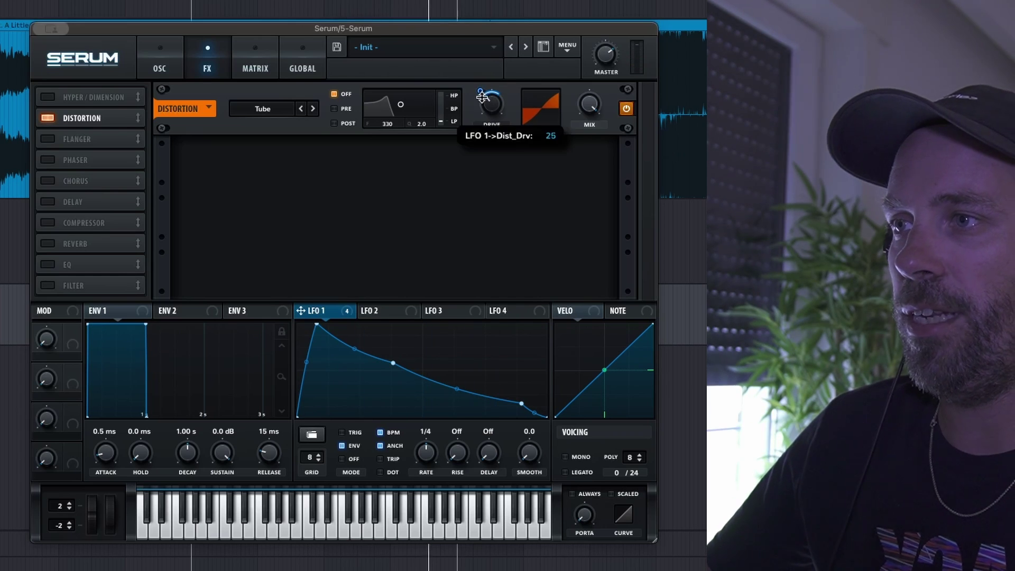
left_click_drag(492, 109, 492, 102)
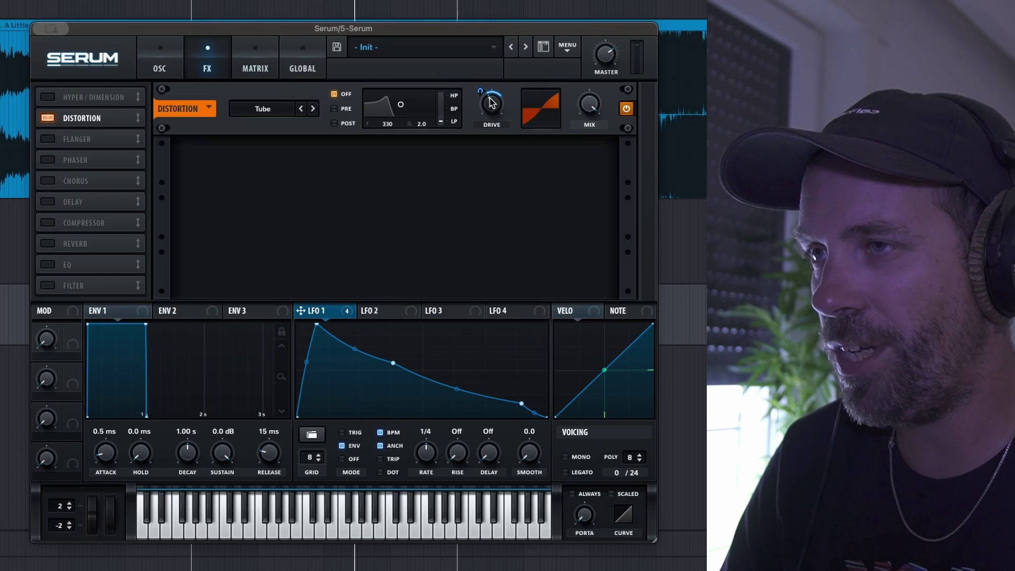
mouse_move(610, 62)
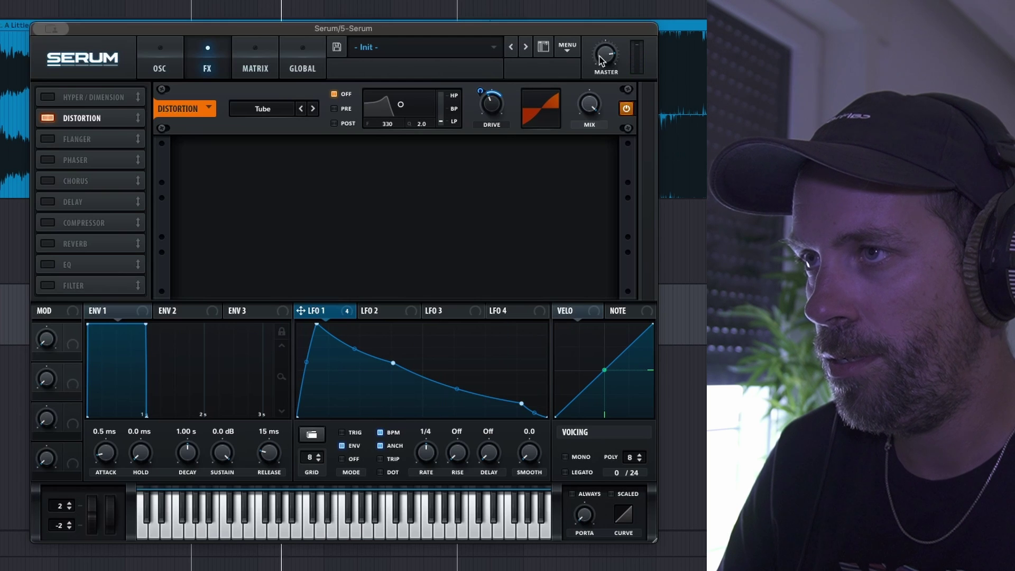
left_click(47, 181)
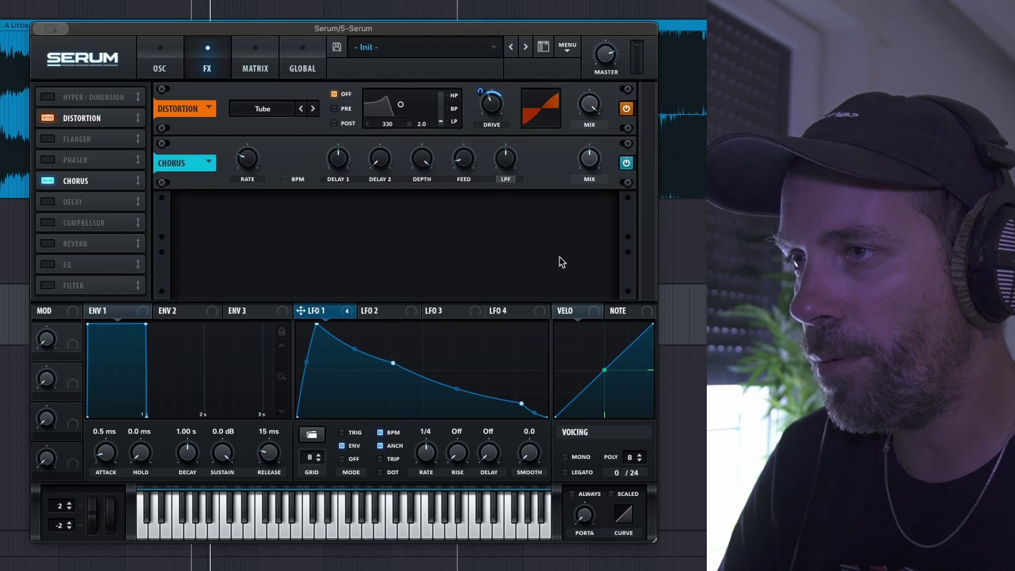
- Set the chorus filter to high-pass at 316 Hz and add a multiband compressor
left_click(505, 179)
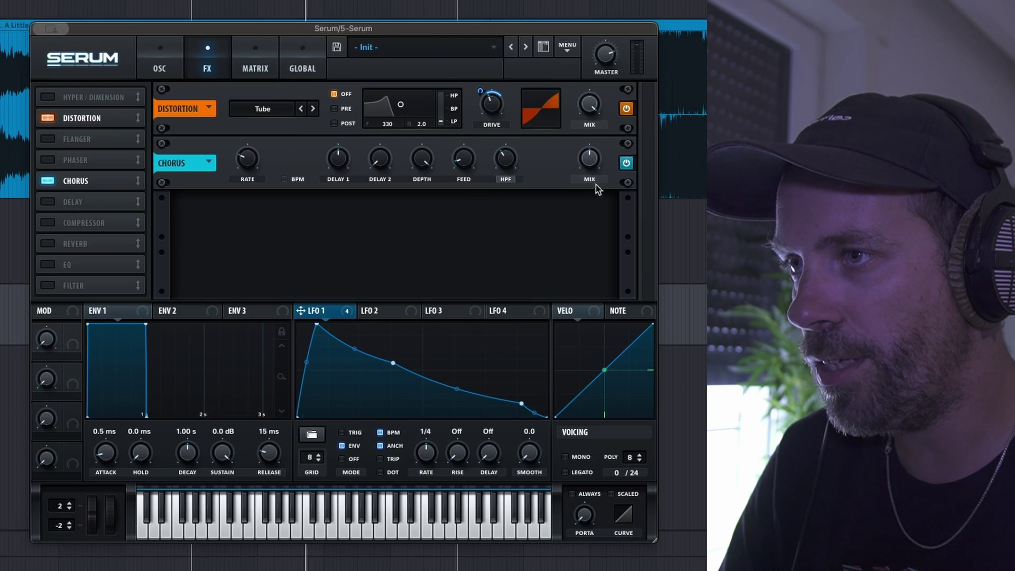
left_click_drag(517, 171, 511, 182)
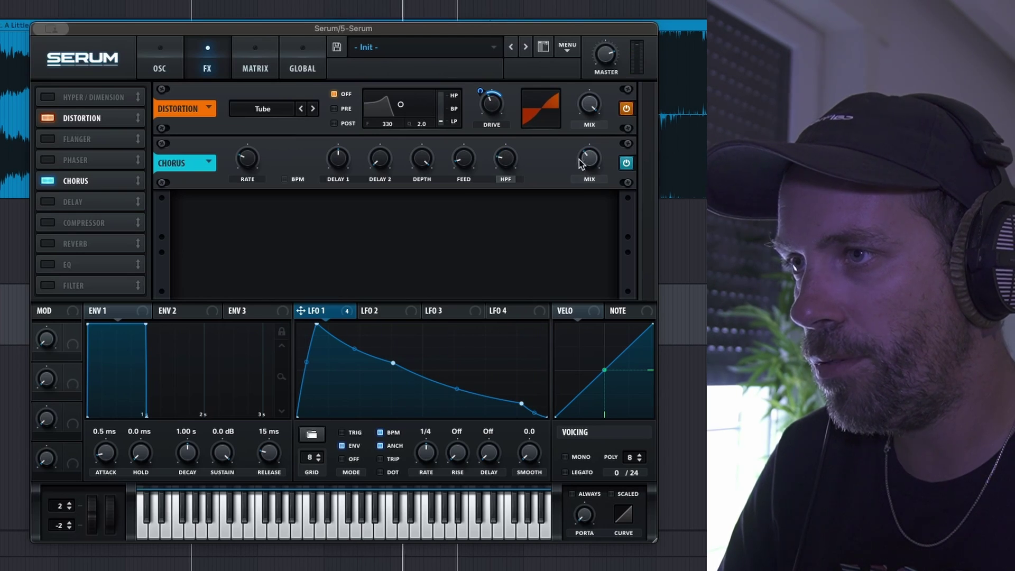
mouse_move(589, 183)
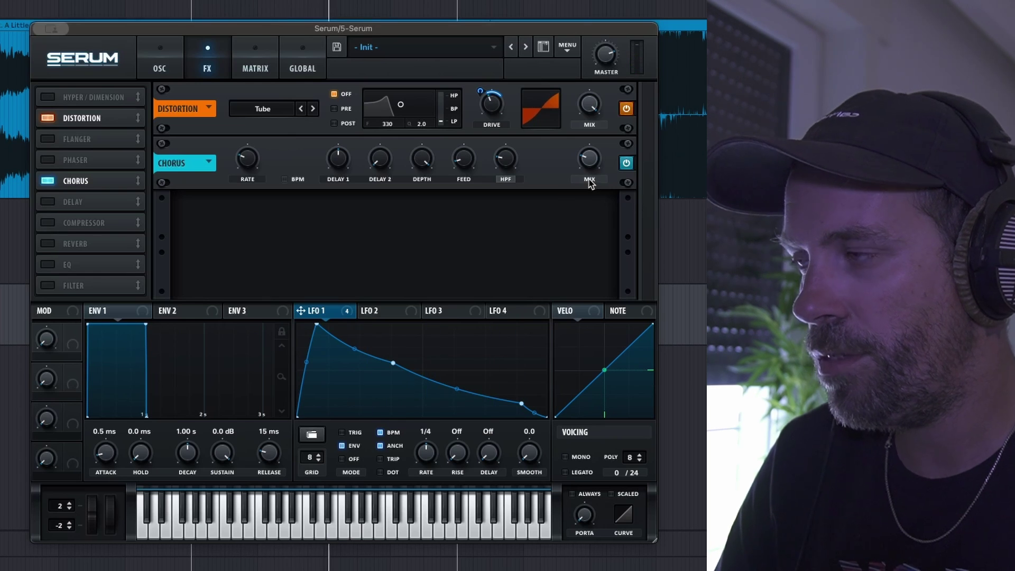
left_click(48, 224)
left_click(461, 233)
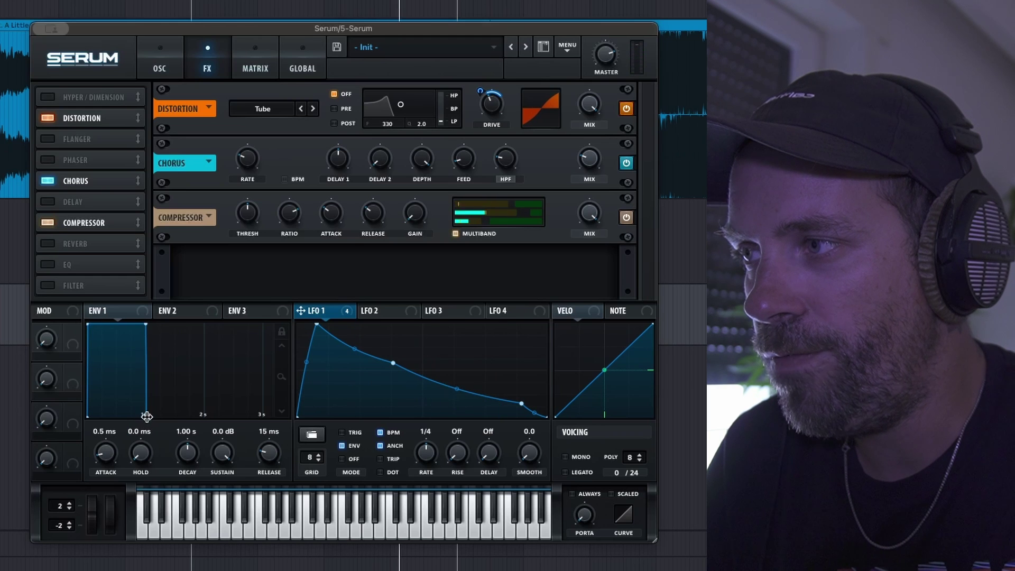
- Lengthen envelope 1's release to 289 ms and turn on the reverb
left_click_drag(146, 416, 182, 455)
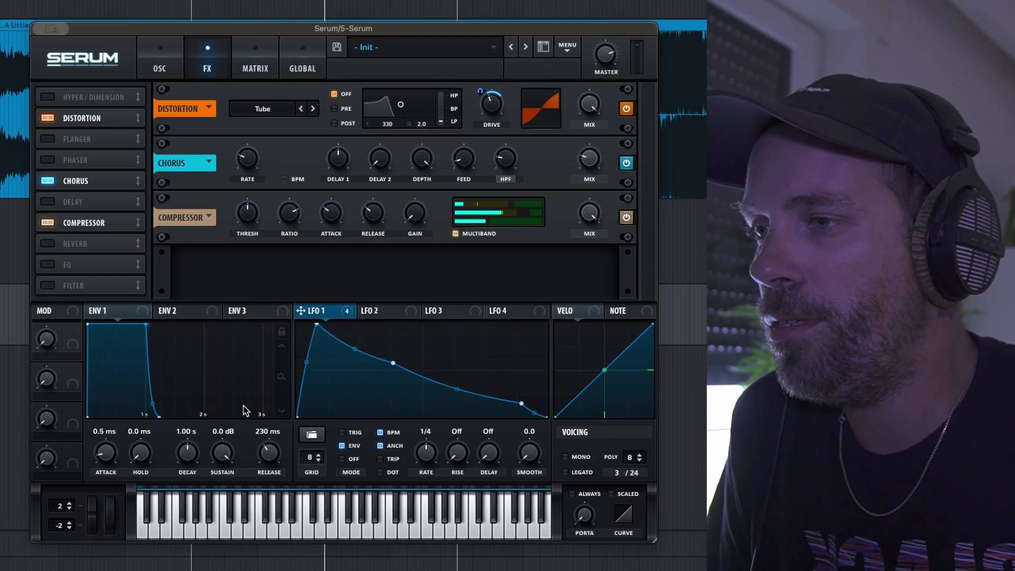
left_click_drag(158, 417, 195, 432)
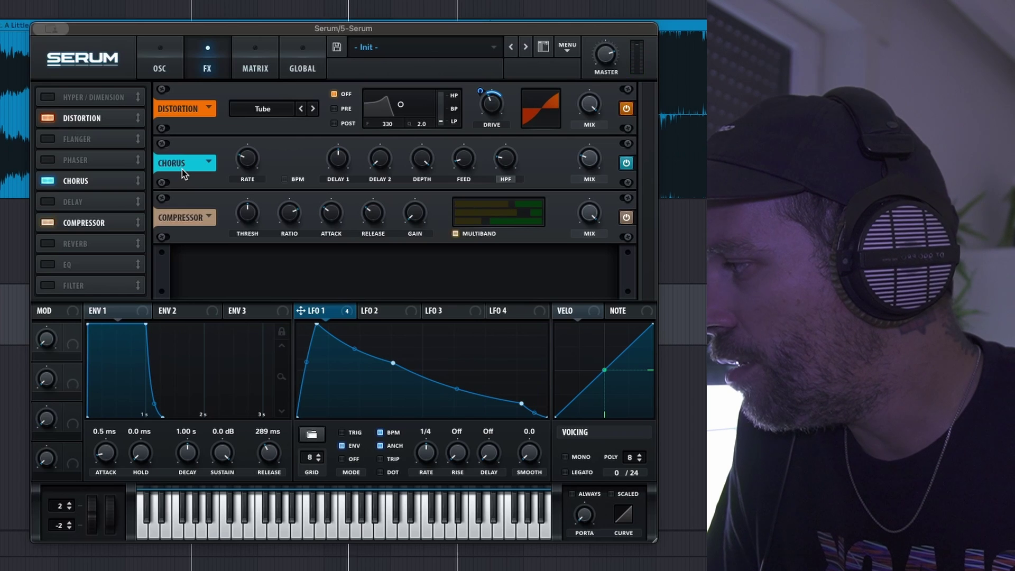
left_click(48, 244)
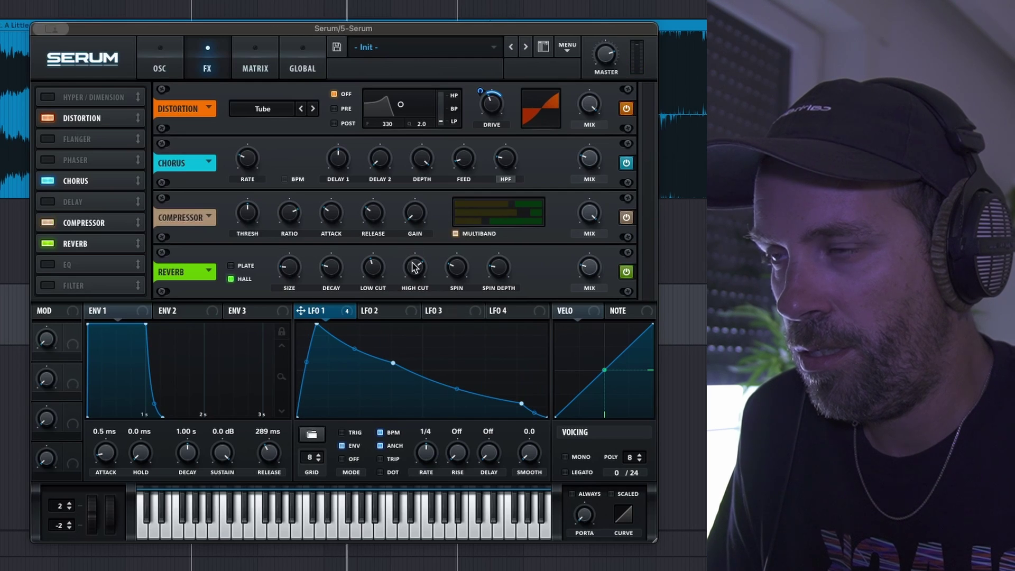
- Cut the reverb's high frequencies to minimum and move the reverb ahead of the compressor
left_click_drag(414, 274, 420, 314)
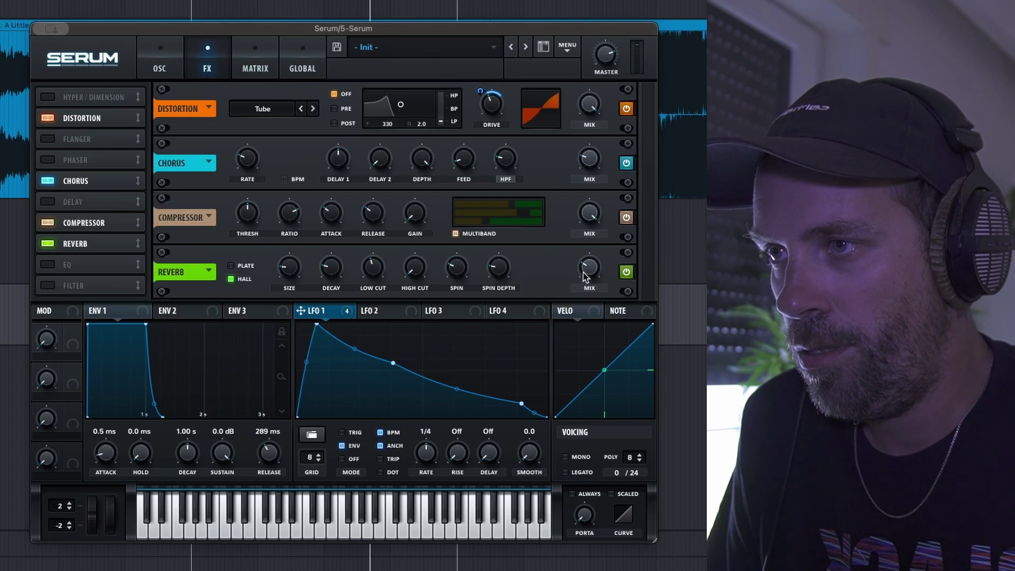
mouse_move(584, 272)
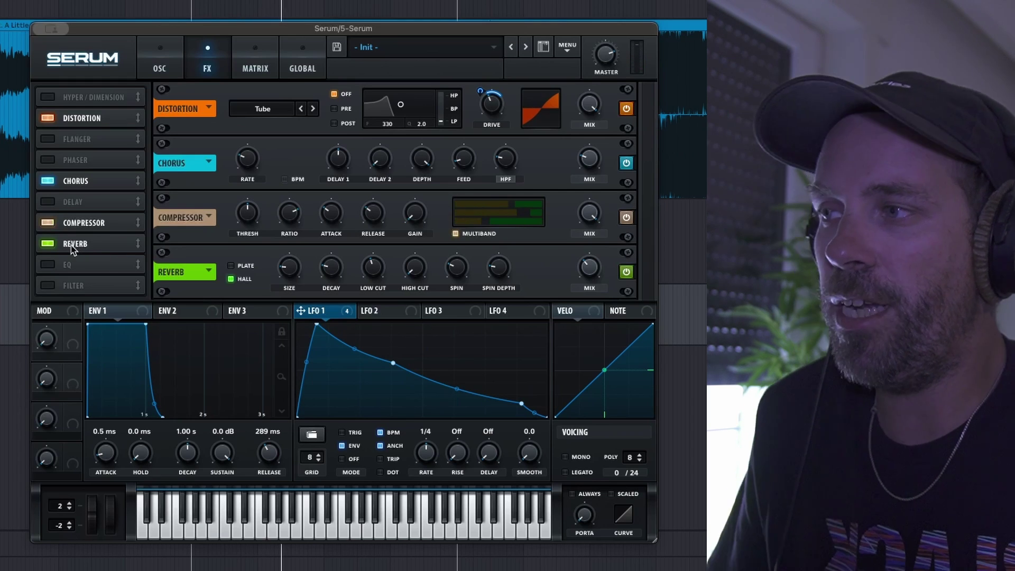
left_click_drag(73, 248, 78, 222)
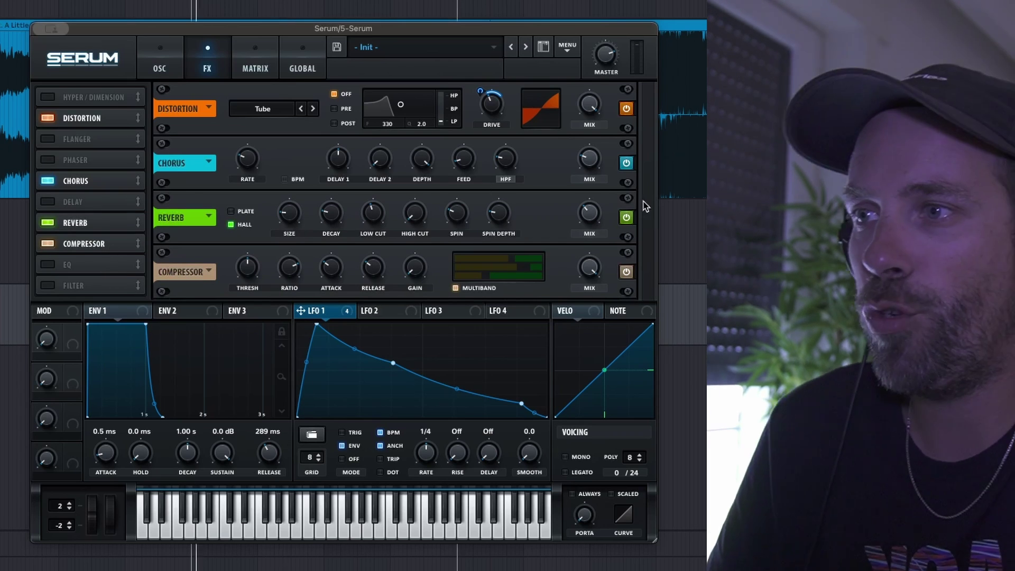
- Stop playback and lower the reverb's wet mix
mouse_move(591, 224)
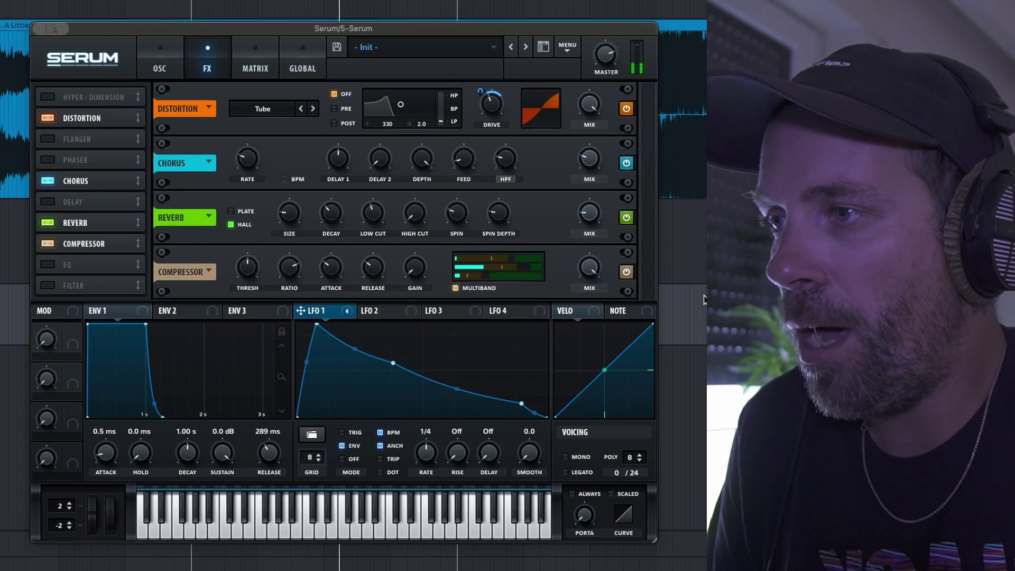
key("space")
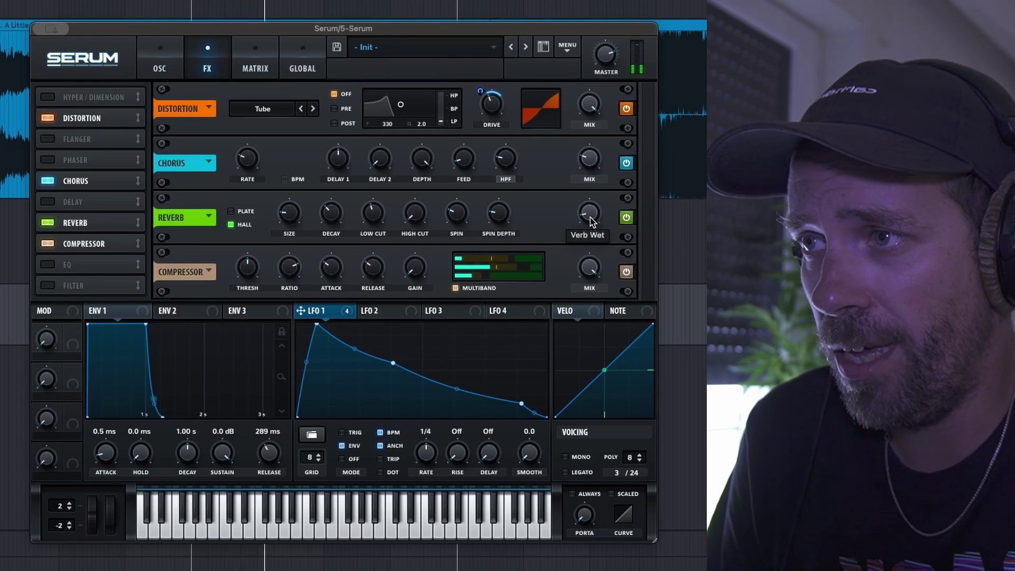
left_click_drag(591, 222, 592, 231)
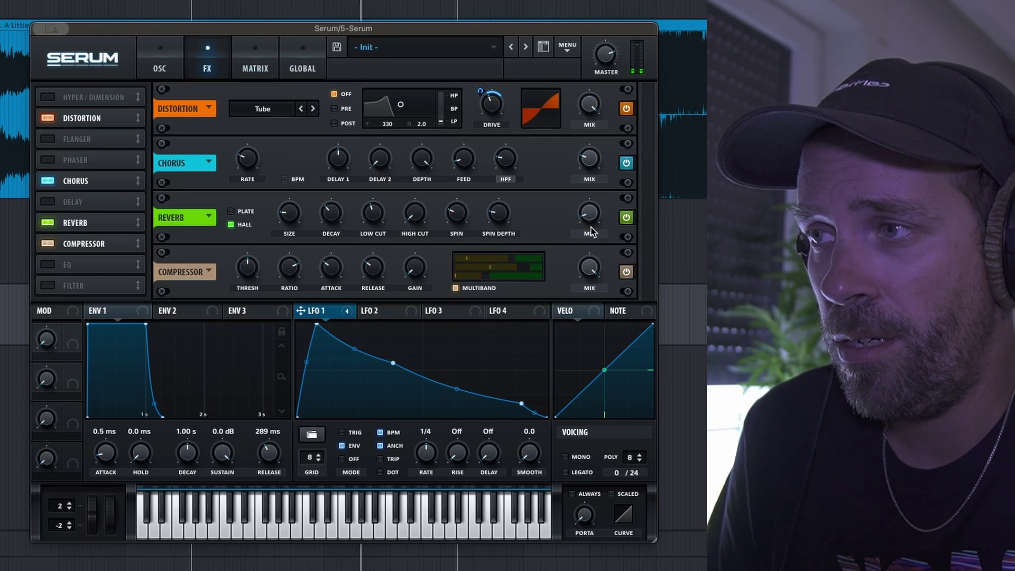
mouse_move(322, 231)
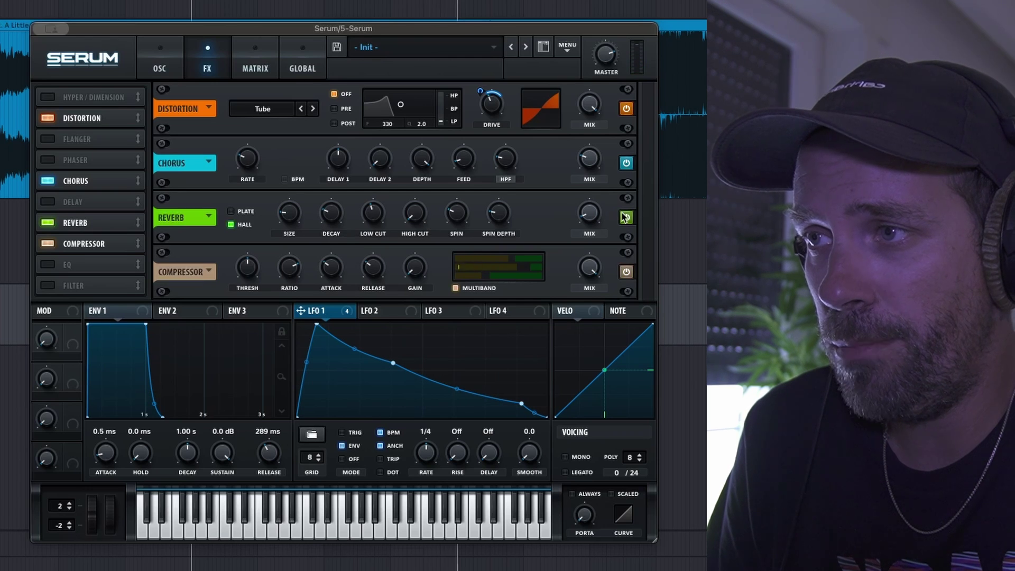
mouse_move(601, 217)
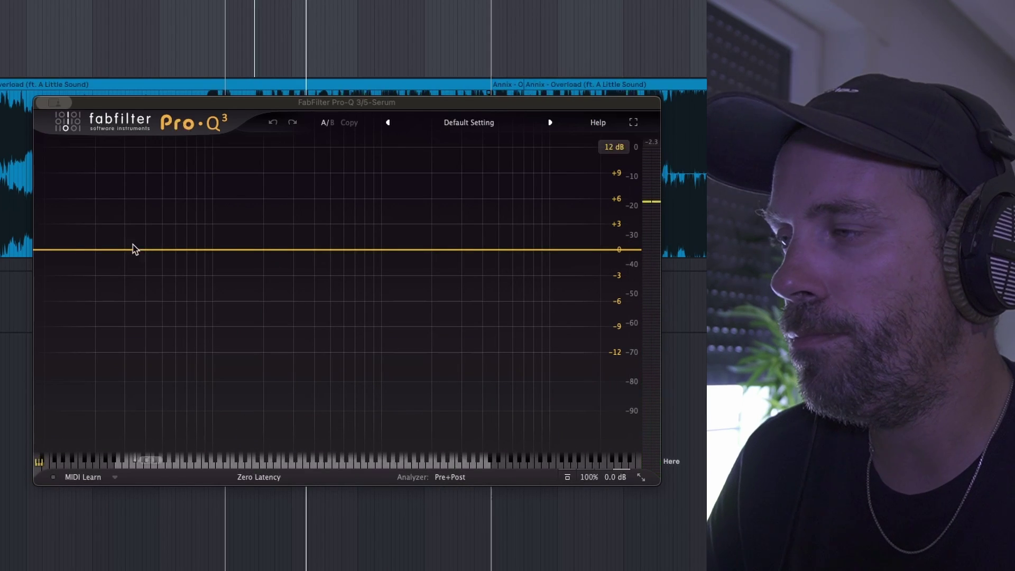
- Add a low cut near 157 Hz and a wide Q 0.713 bell boosting about 3.6 dB at 2.4 kHz
double_click(53, 250)
left_click_drag(52, 250, 246, 242)
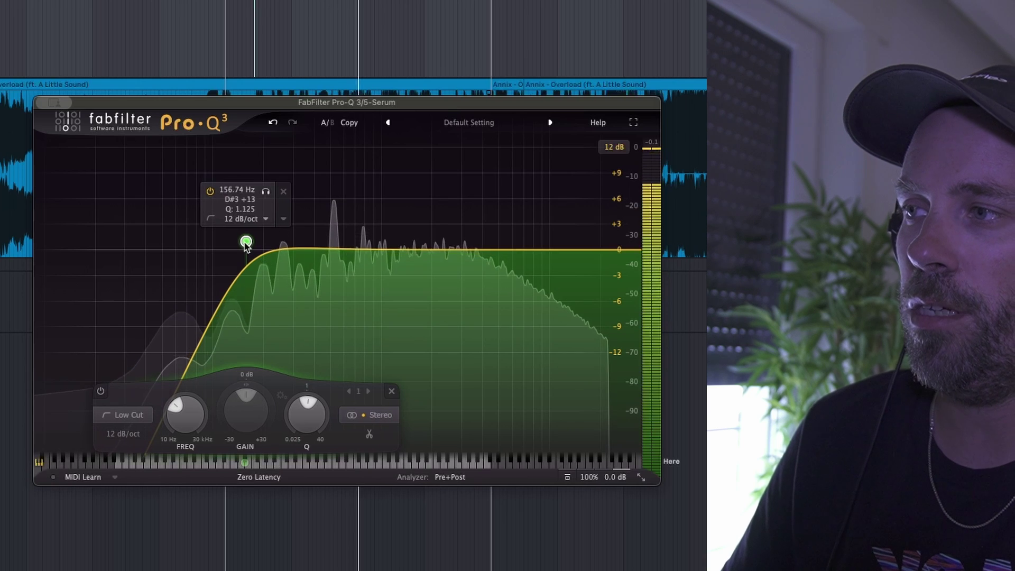
left_click_drag(442, 261, 420, 200)
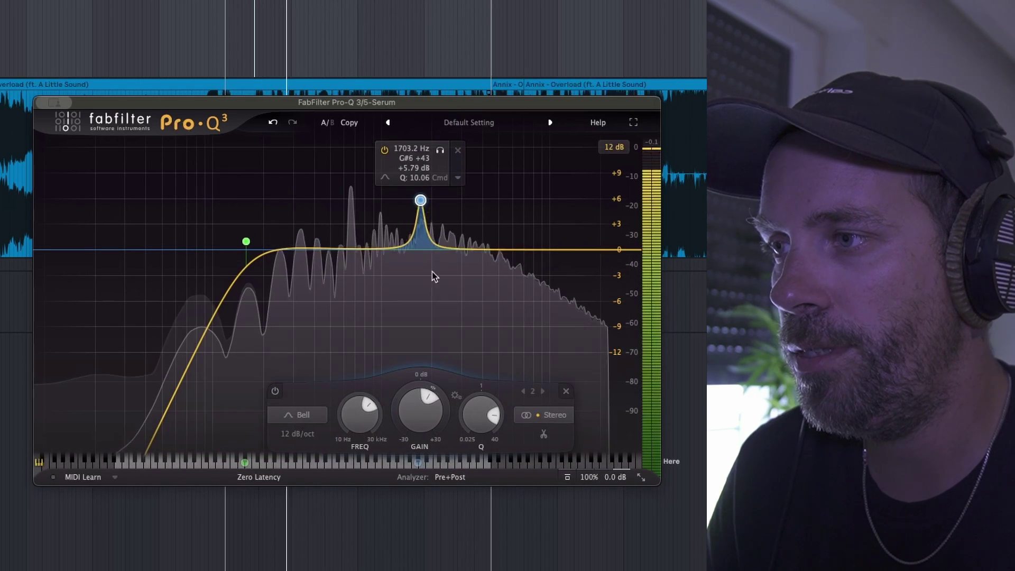
left_click_drag(481, 413, 481, 426)
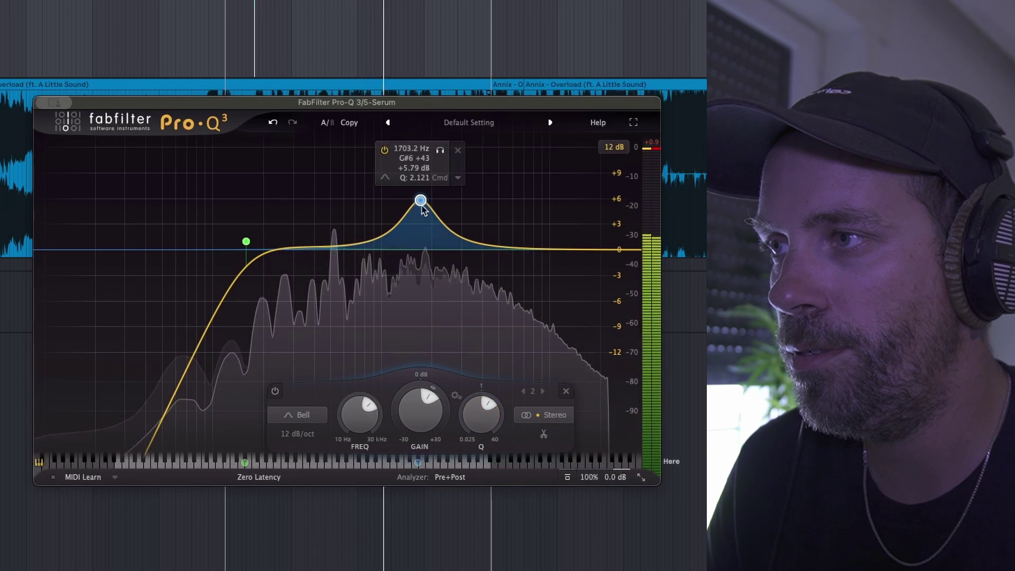
left_click_drag(423, 210, 463, 219)
left_click_drag(519, 413, 506, 477)
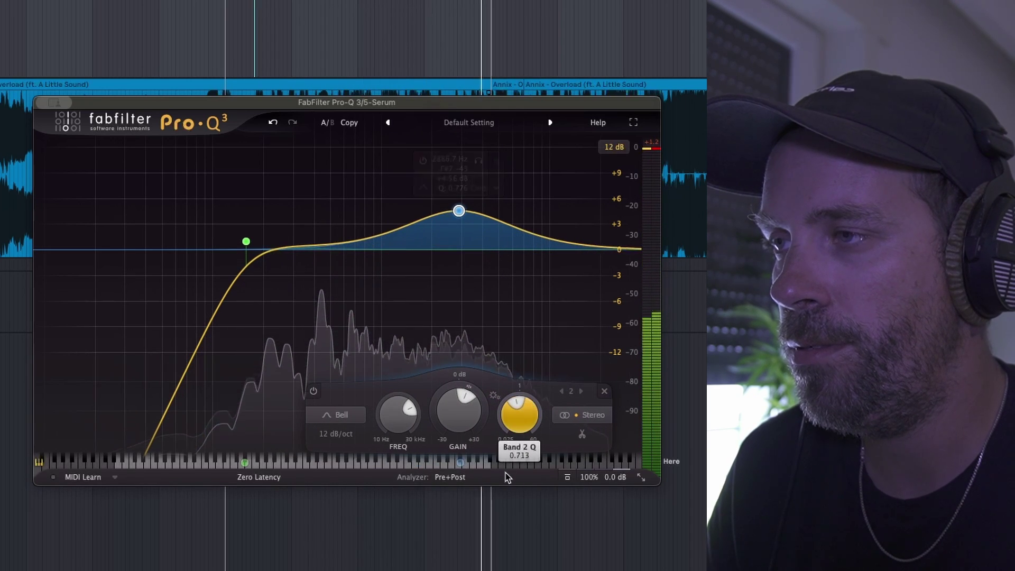
mouse_move(458, 211)
left_mouse_down()
mouse_move(433, 220)
mouse_move(447, 223)
left_mouse_up()
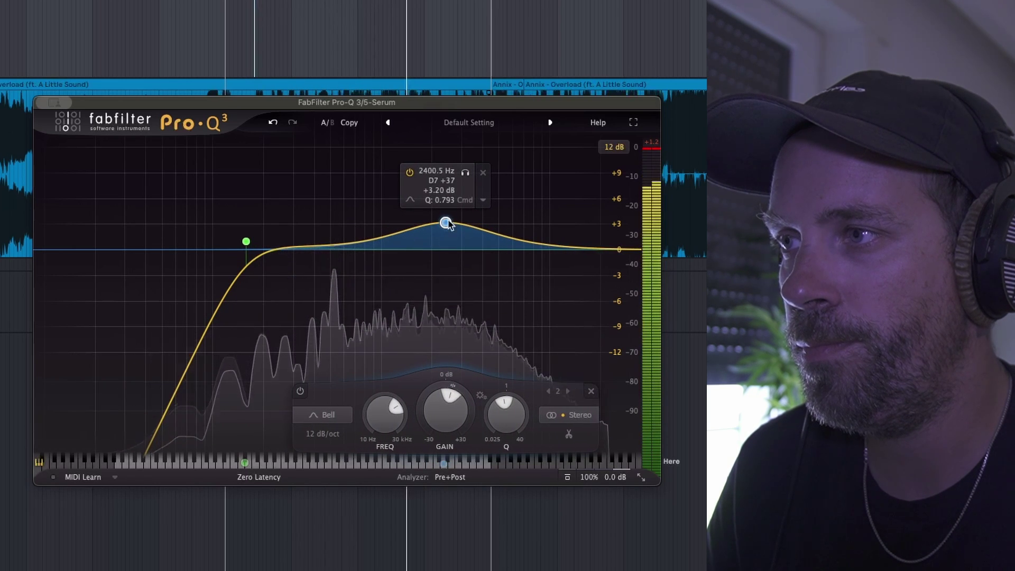
left_click_drag(447, 222, 444, 218)
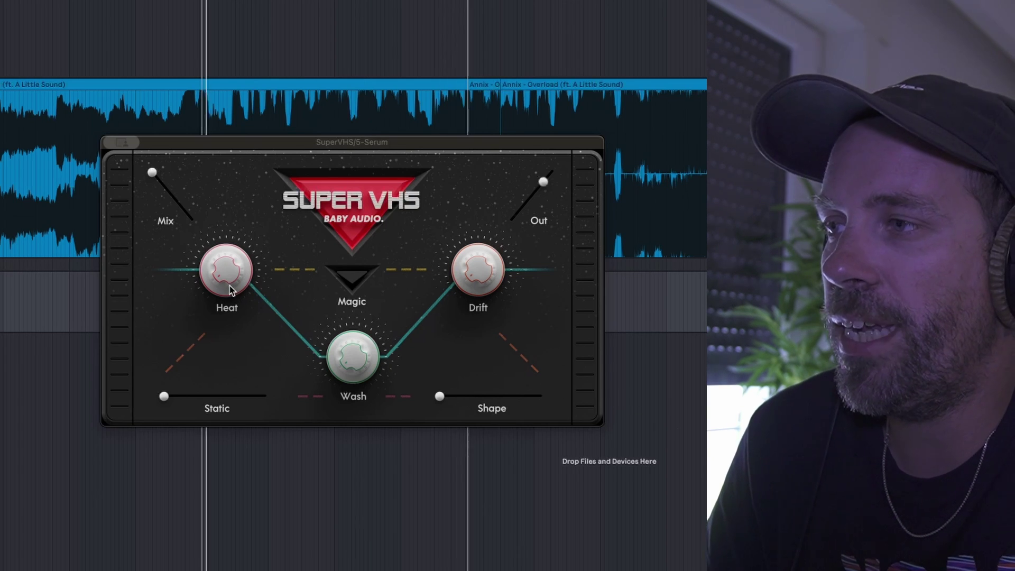
key("space")
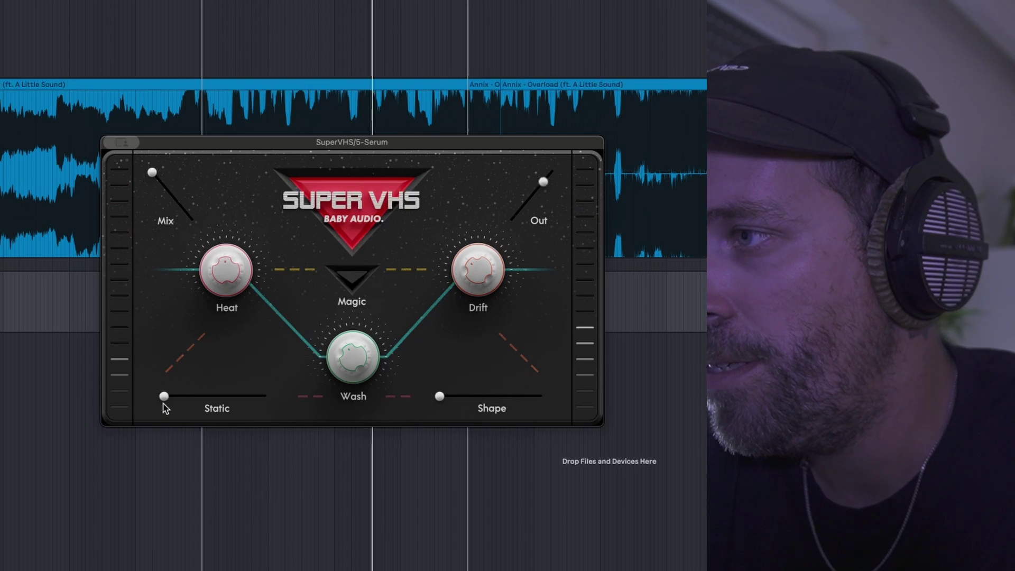
left_click_drag(164, 397, 205, 400)
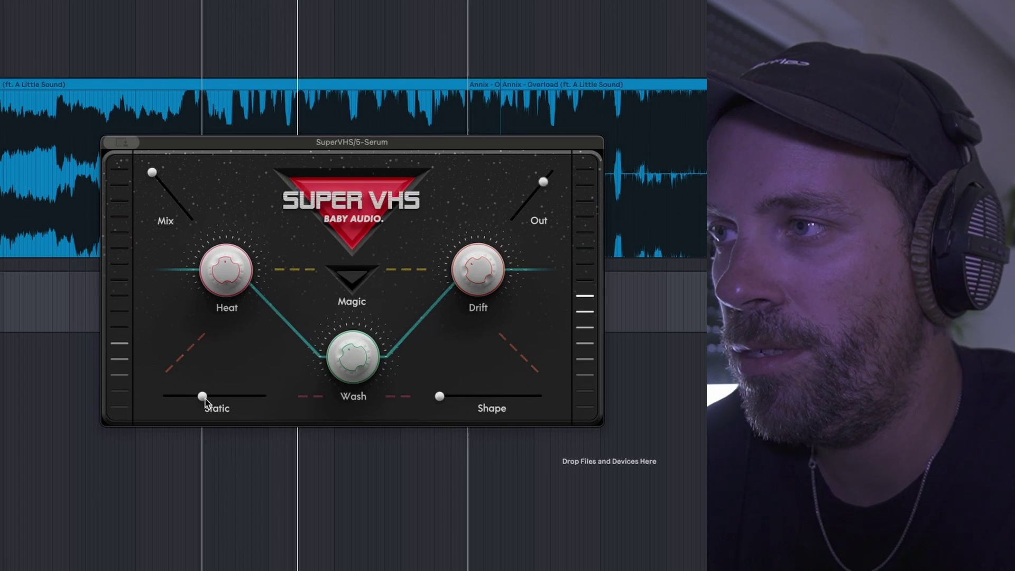
left_click_drag(205, 401, 138, 394)
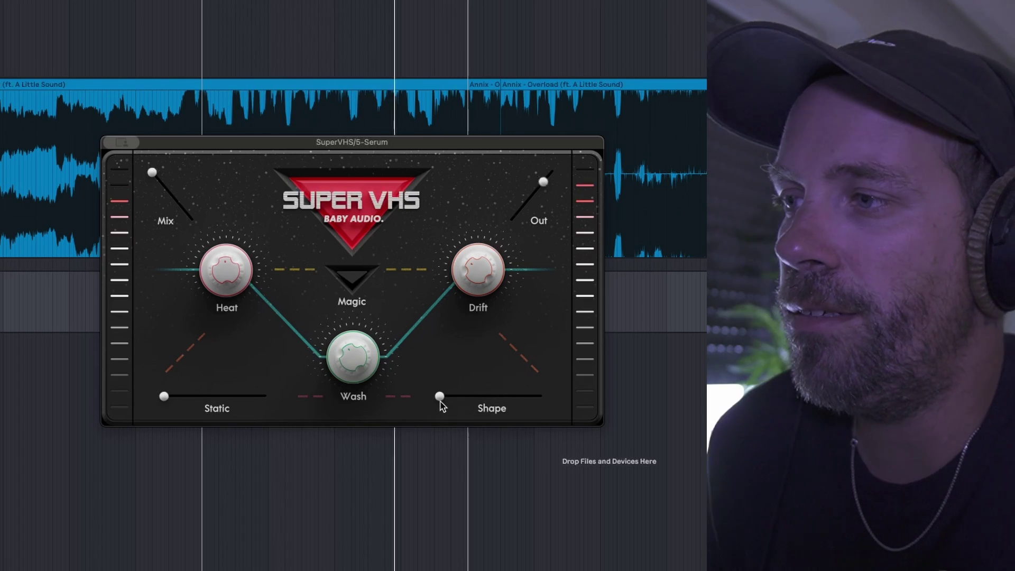
left_click_drag(438, 402, 480, 403)
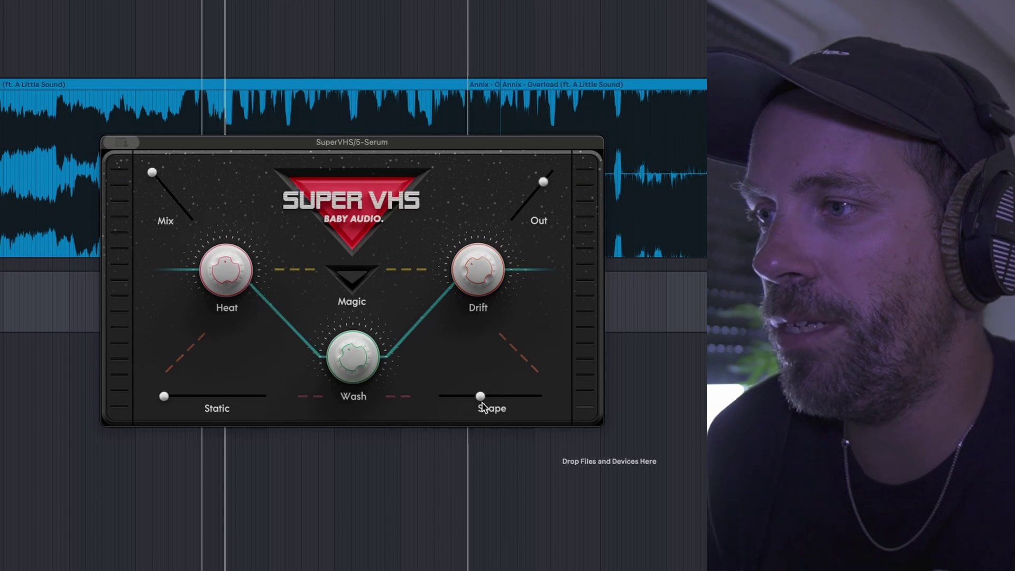
left_click_drag(478, 404, 455, 402)
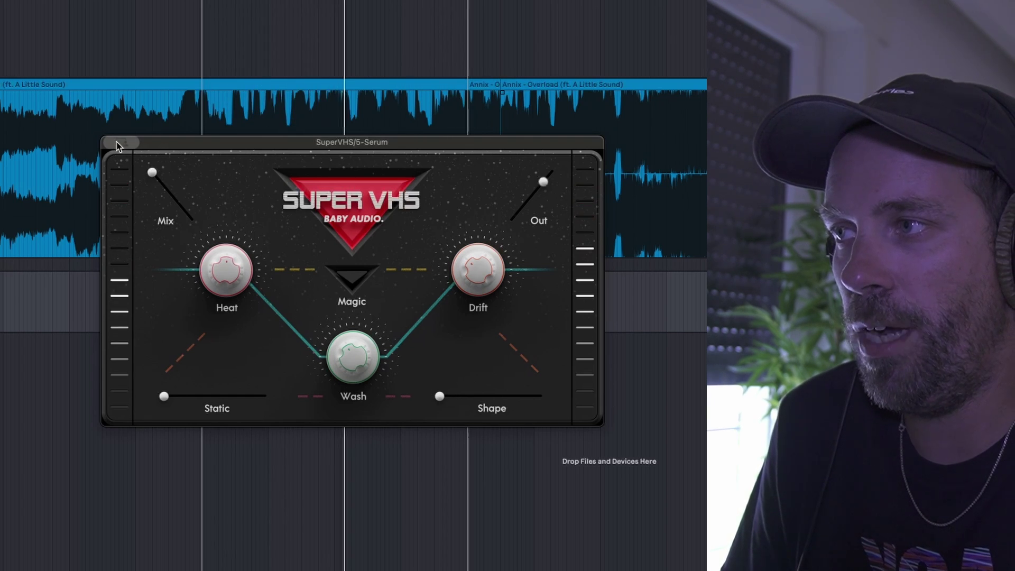
- Close Super VHS and, during playback, lower OTT's High and Mid Above ratios to 1:7.69 and 1:1.13
key("super+alt+p")
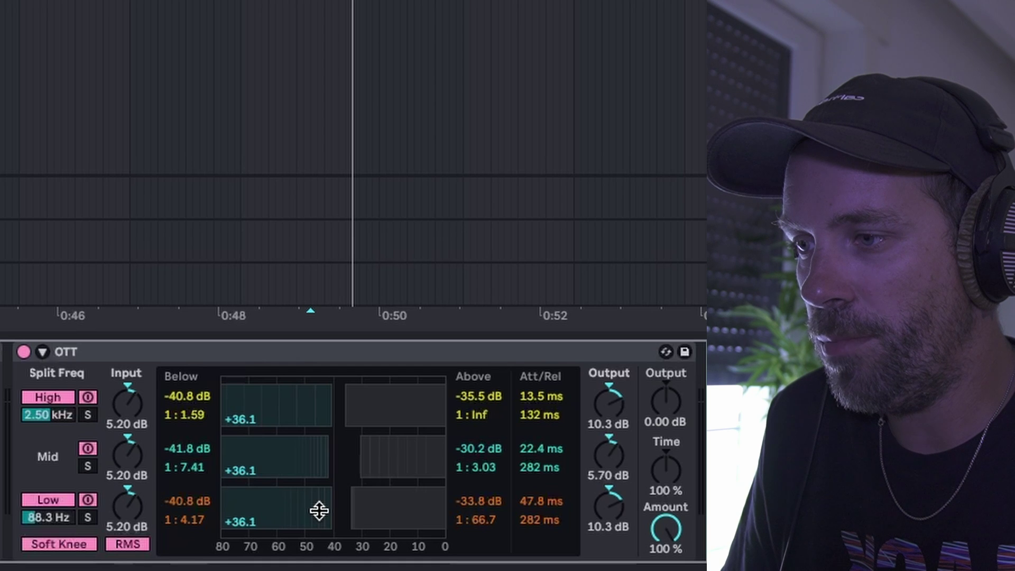
key("space")
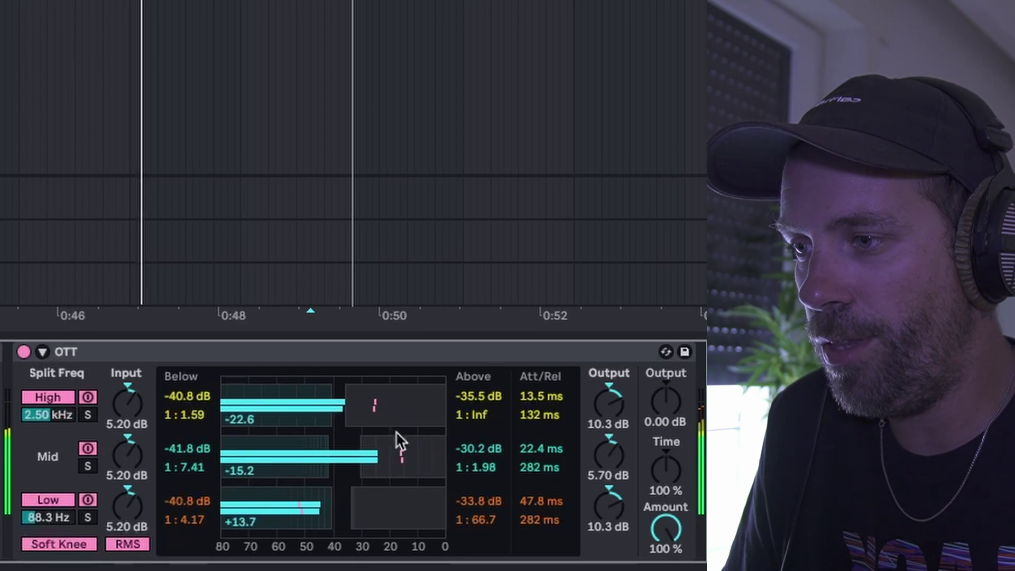
left_click_drag(395, 443, 401, 460)
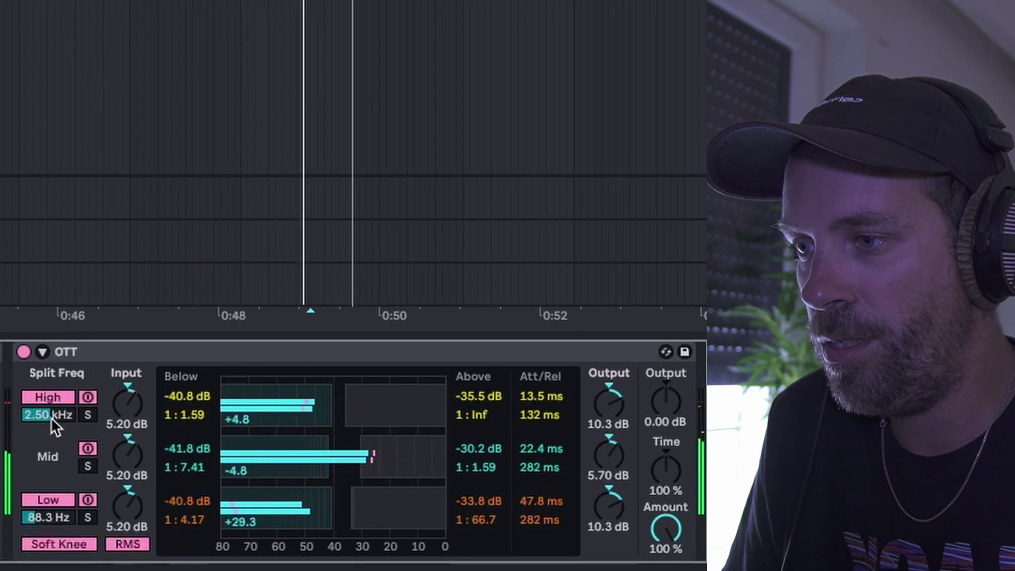
left_click(209, 351)
scroll(208, 351, "right", 5)
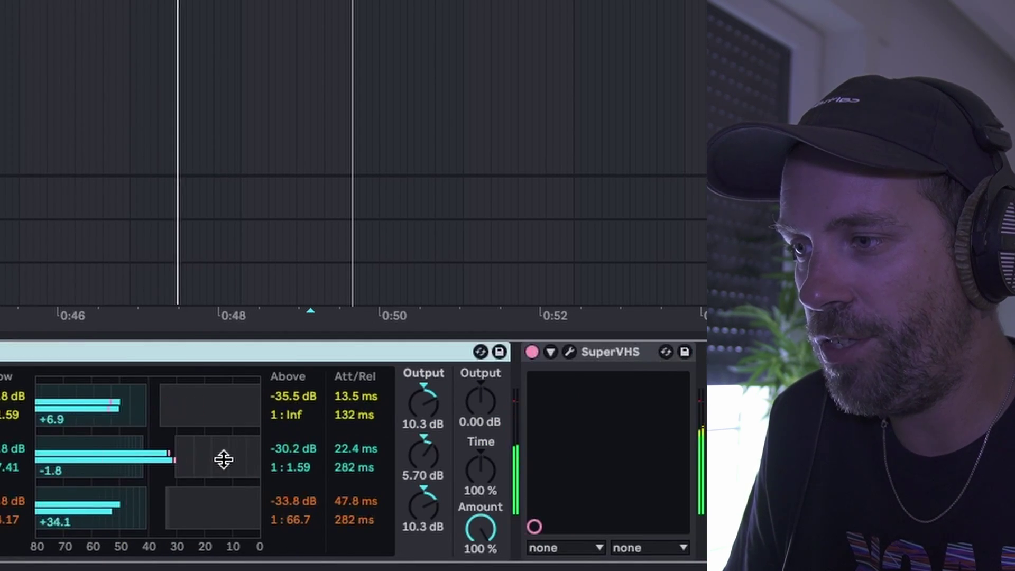
left_click_drag(223, 458, 211, 473)
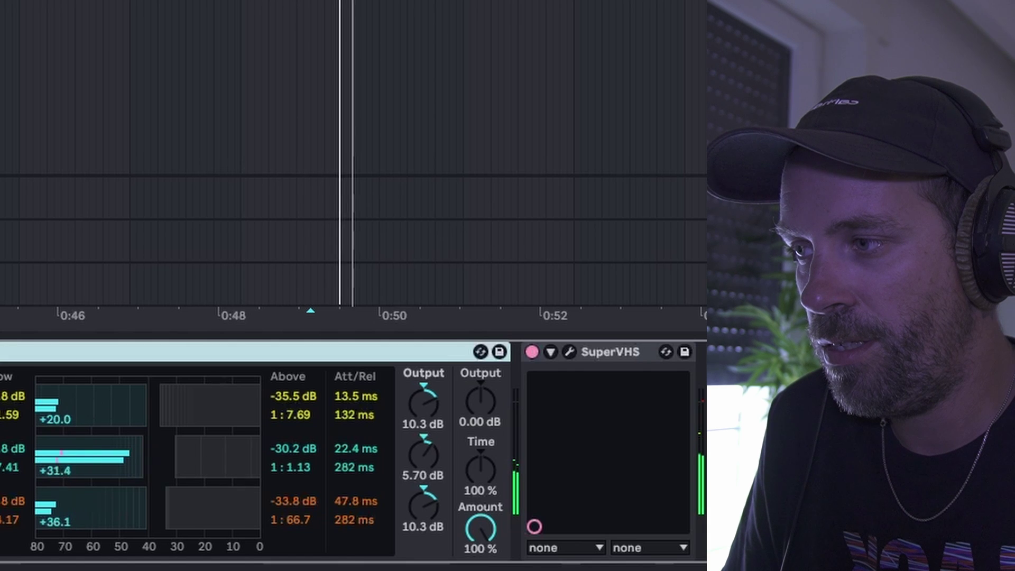
key("space")
key("space")
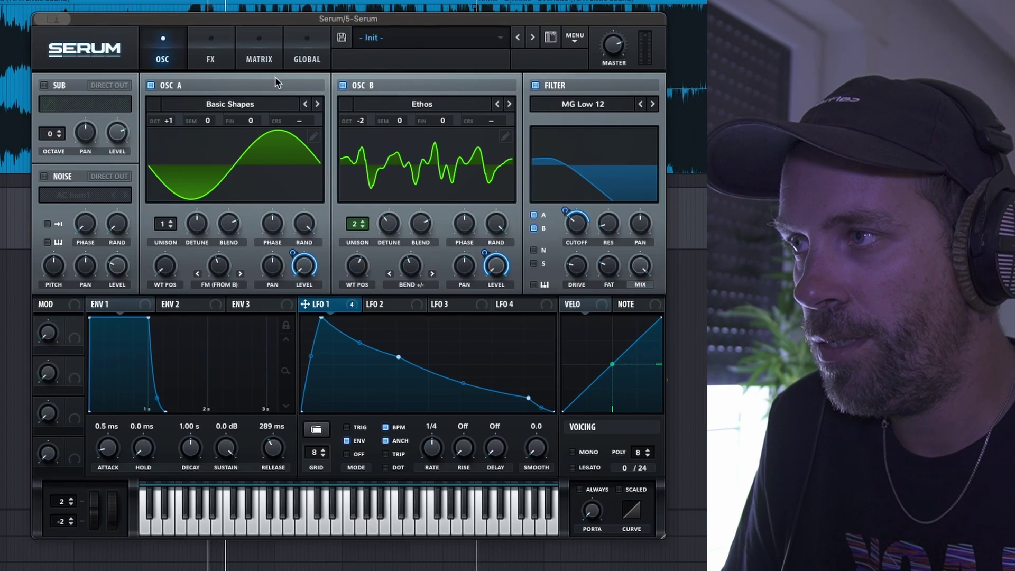
- Set OTT's Low Below to 1:1.00, raise High Below, and trim Mid/High Above to 1:1.75 and 1:2.53
left_click(210, 53)
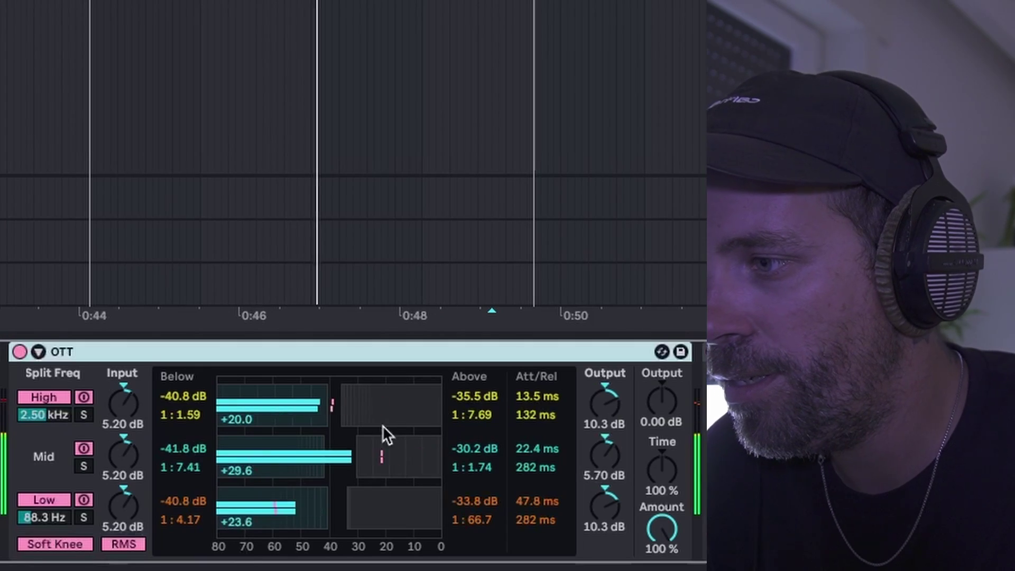
left_click_drag(382, 425, 311, 426)
left_click_drag(370, 451, 371, 451)
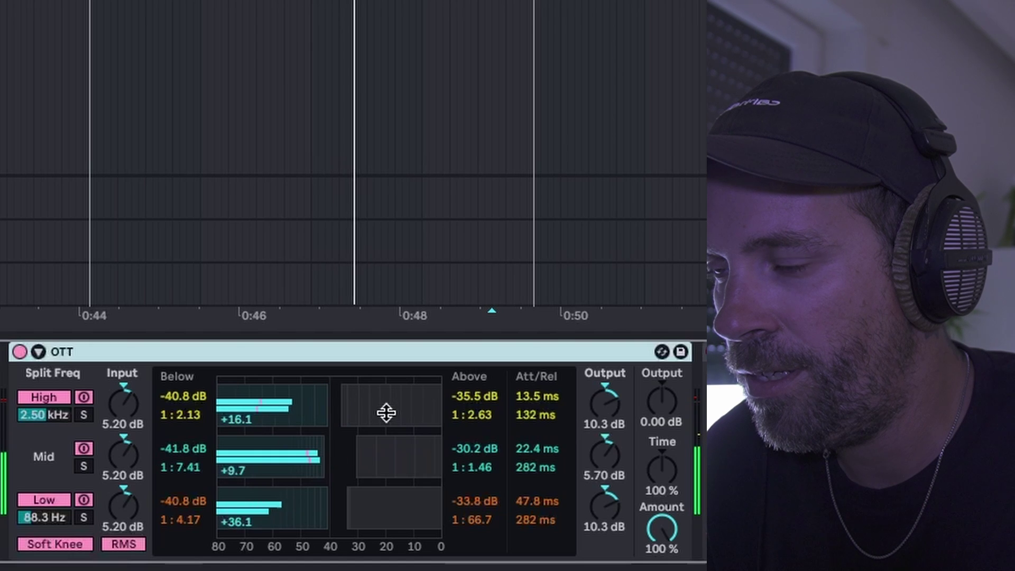
left_click_drag(293, 485, 292, 473)
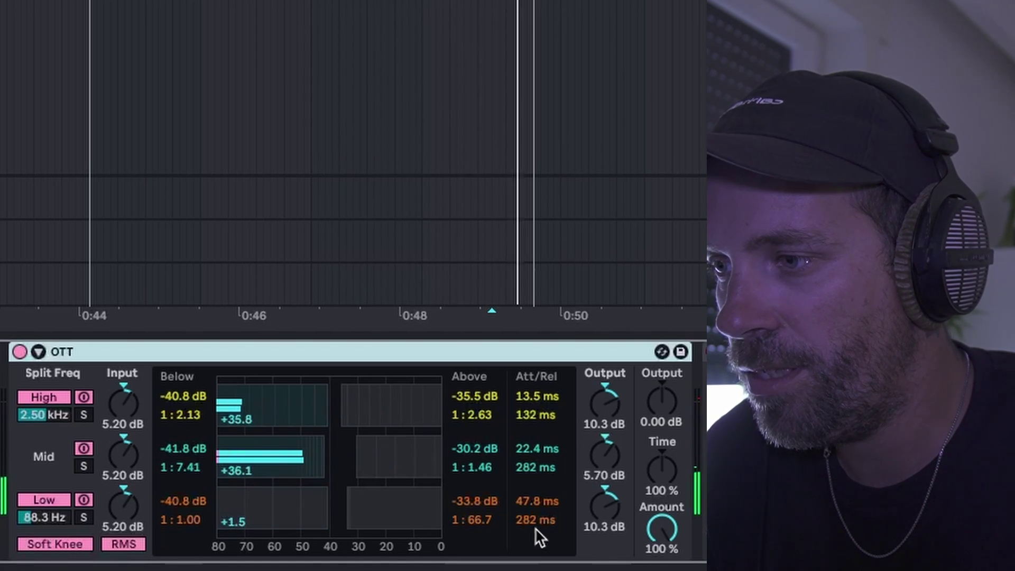
left_click_drag(407, 501, 414, 463)
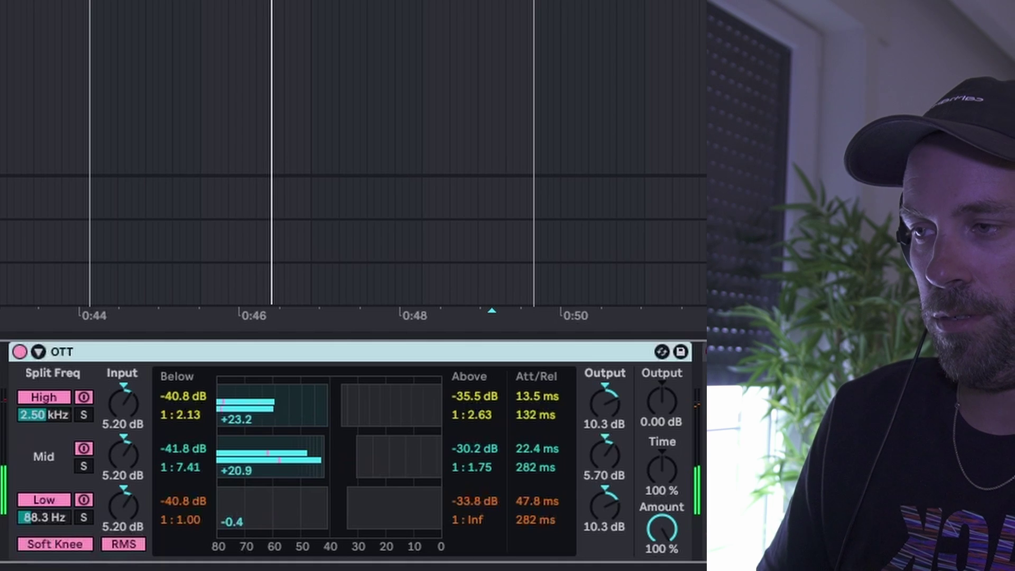
mouse_move(398, 417)
left_mouse_down()
mouse_move(398, 429)
mouse_move(398, 407)
left_mouse_up()
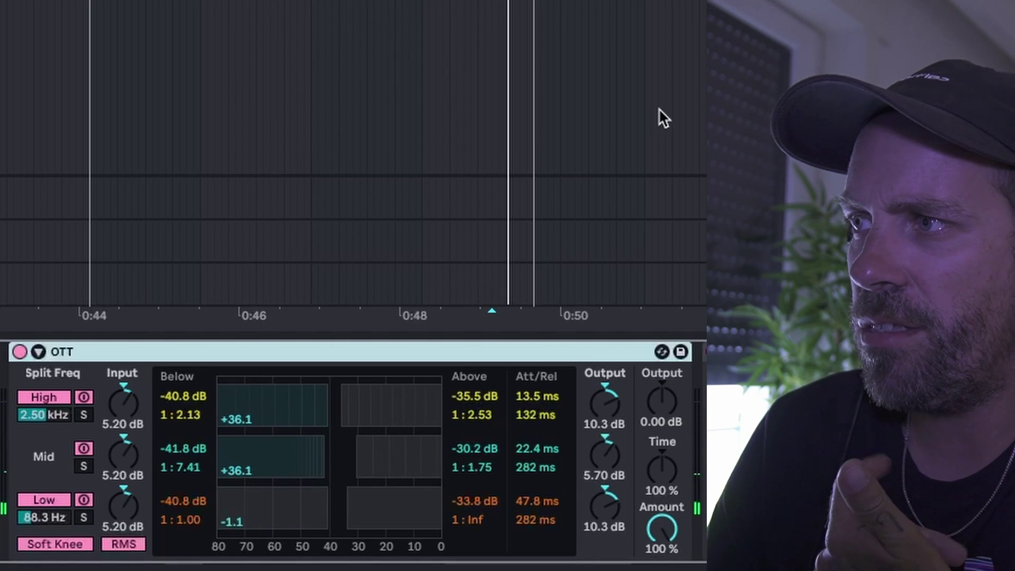